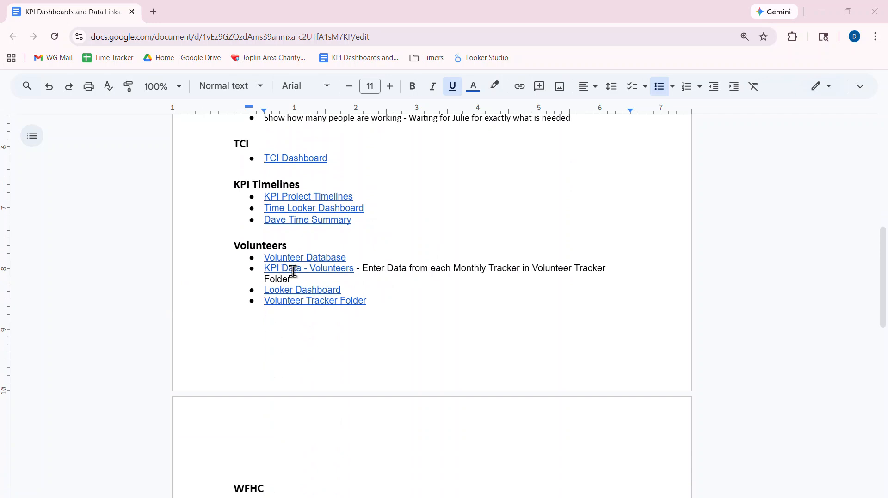
Open the linked KPI Data - Volunteers spreadsheet from the document's Volunteers section and move its window off the links
left_click(295, 269)
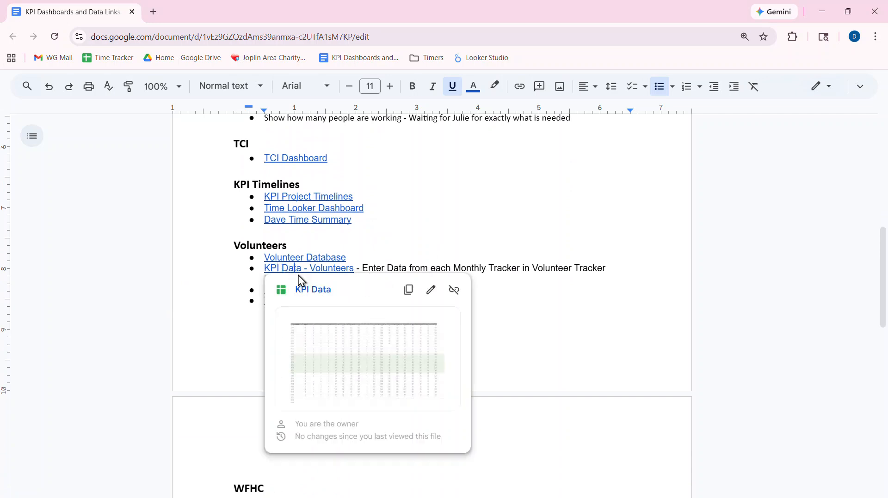
left_click(308, 291)
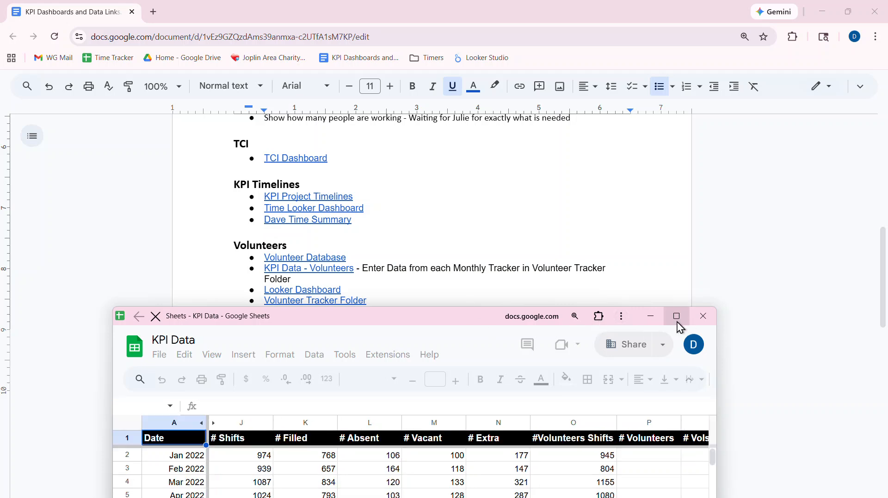
left_click_drag(466, 318, 482, 401)
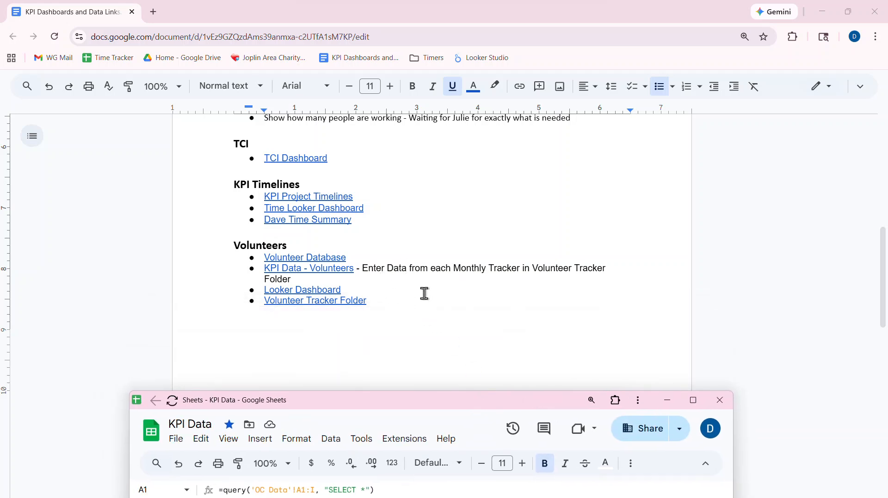
Open the linked Volunteer Tracker Folder and open the Mission Vol Tracking December 2025 spreadsheet from it
left_click(286, 301)
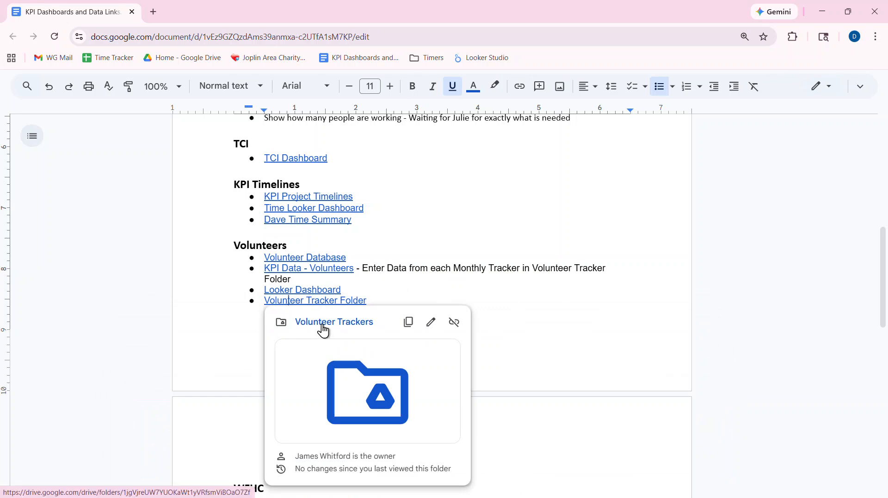
left_click(323, 332)
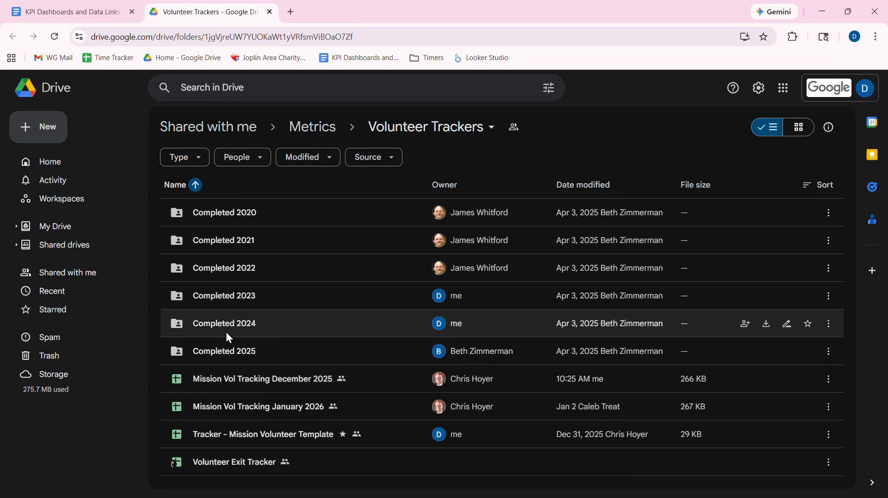
left_click(244, 377)
double_click(243, 376)
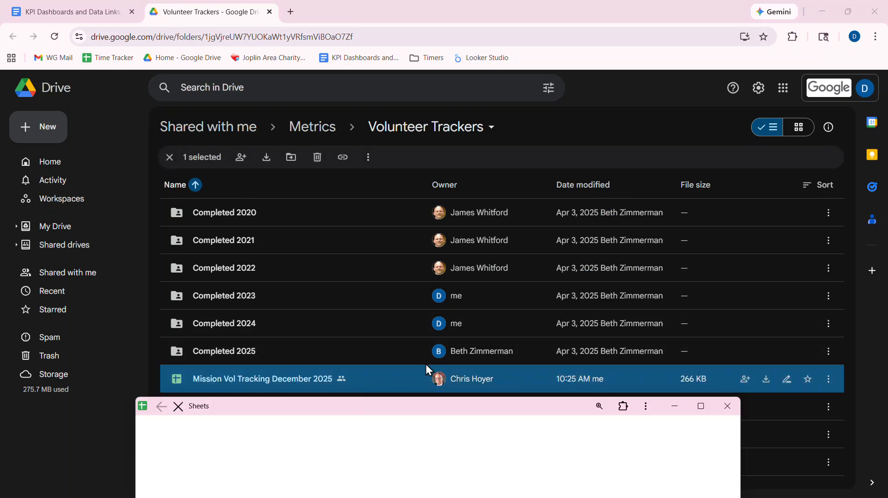
left_click_drag(476, 418, 496, 135)
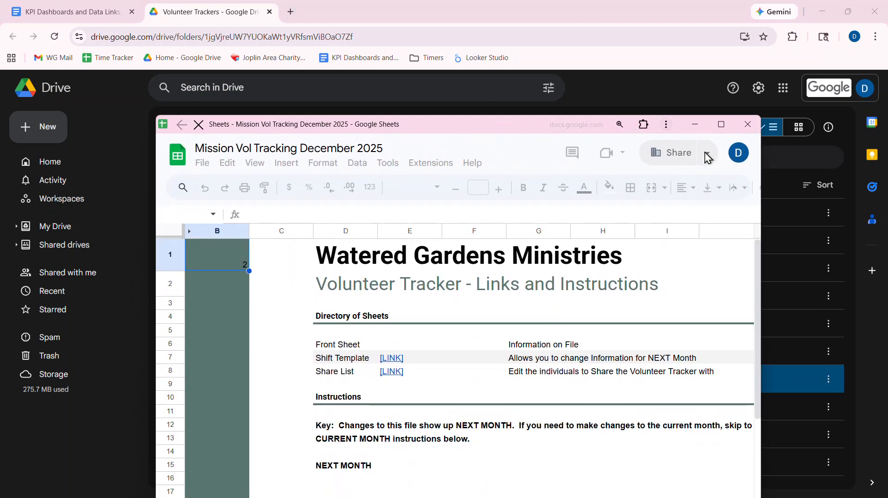
Dismiss the signed-in account notice, maximize the December 2025 tracker, and open its Calc Sheet for G-Sheets
scroll(563, 319, "down", 4)
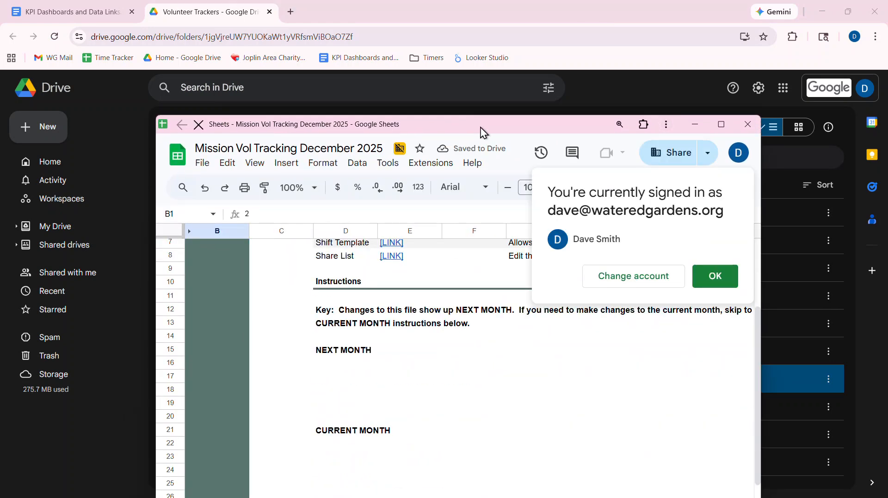
scroll(572, 397, "down", 1)
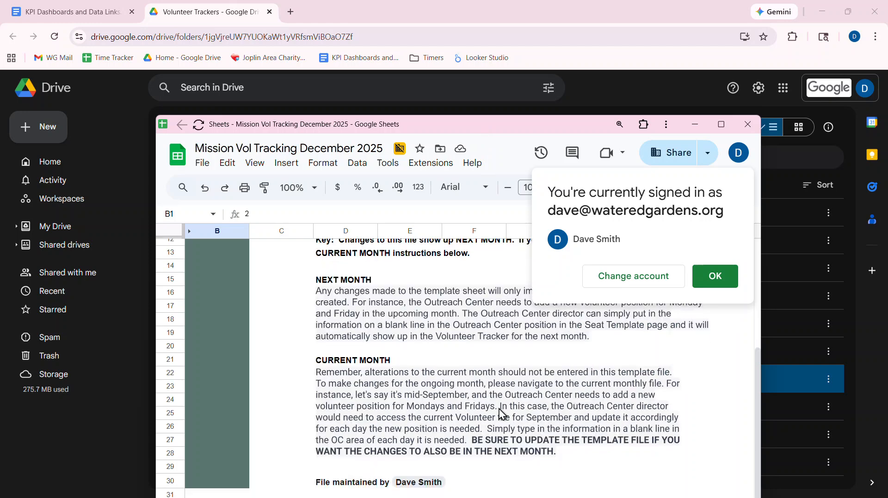
left_click(732, 282)
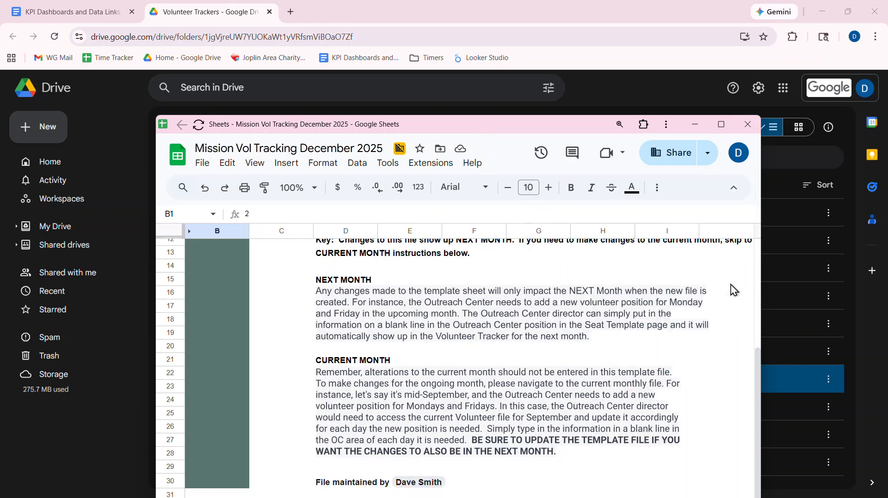
scroll(494, 388, "up", 2)
scroll(493, 387, "up", 3)
scroll(459, 385, "down", 4)
left_click_drag(530, 129, 529, 1)
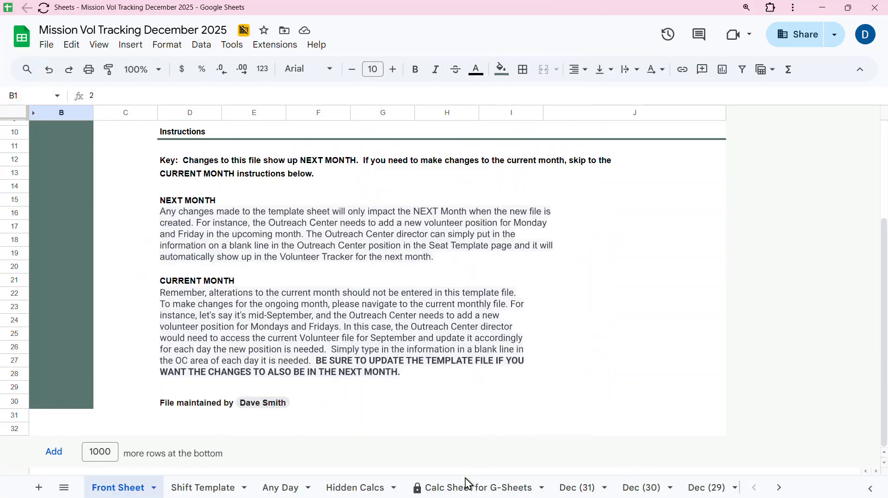
left_click(466, 489)
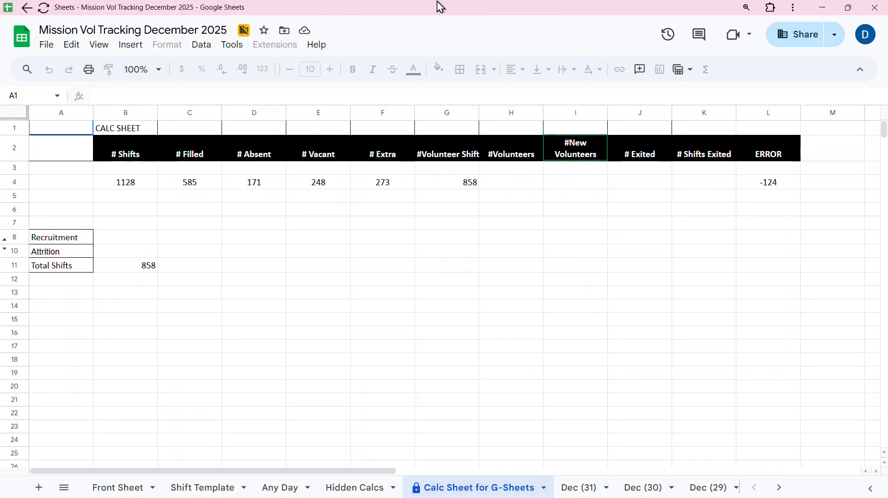
Restore the December 2025 tracker window and arrange it with the KPI Data window so both header rows are visible
left_click_drag(426, 6, 418, 205)
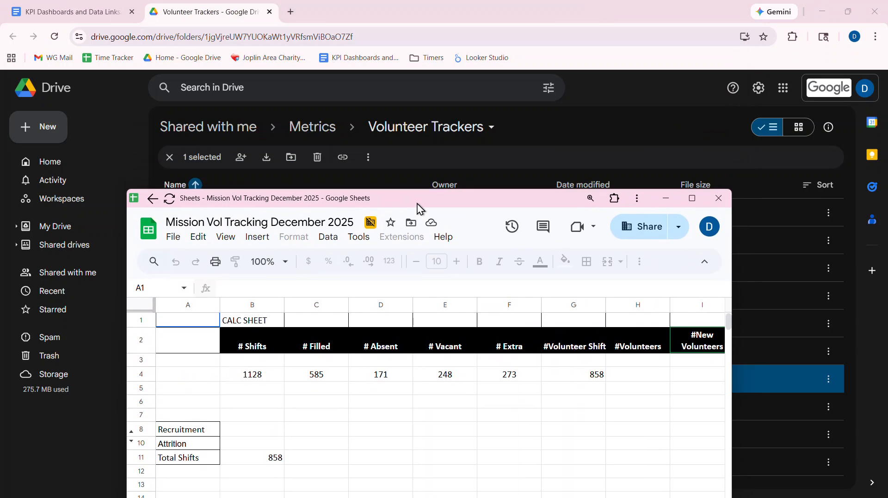
key("alt+Tab")
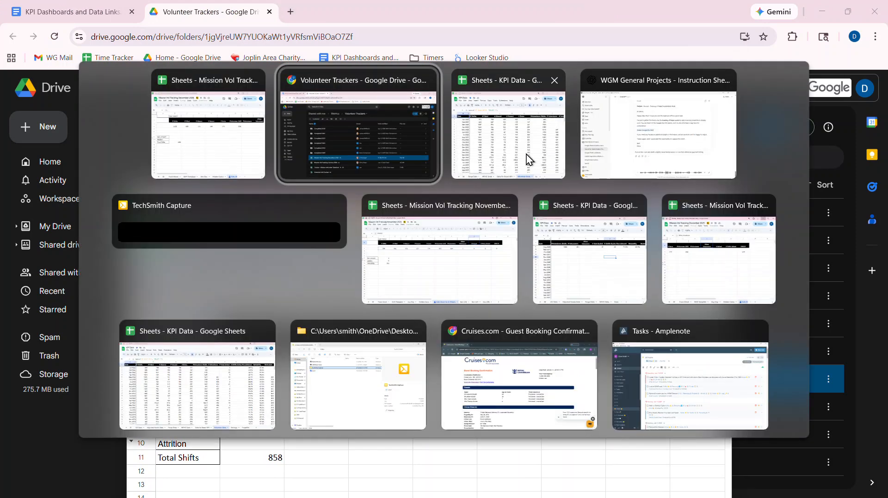
left_click(497, 75)
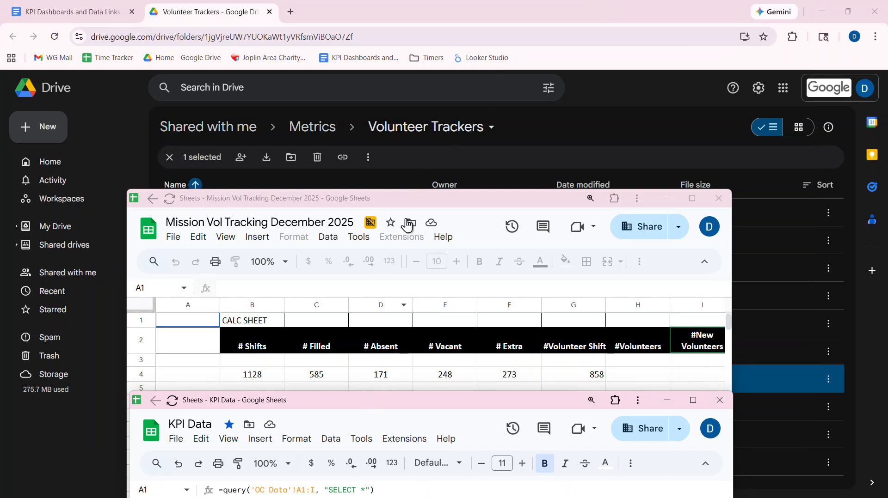
left_click_drag(423, 195, 425, 14)
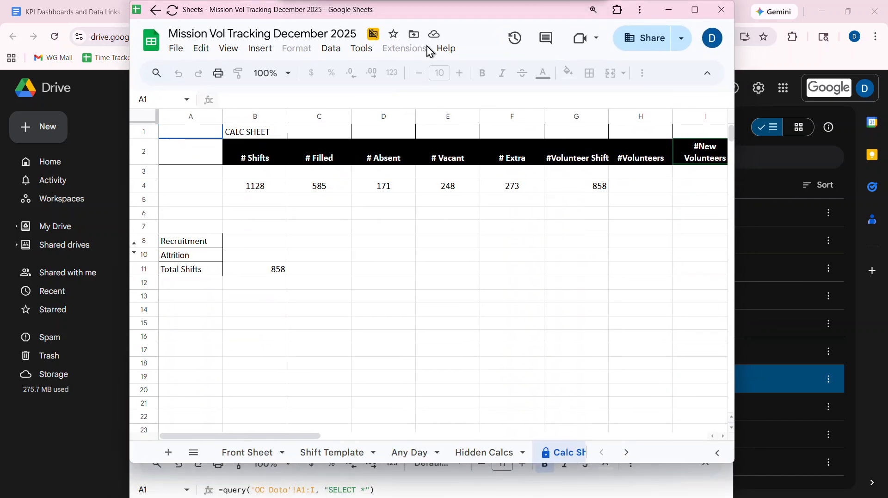
left_click(143, 483)
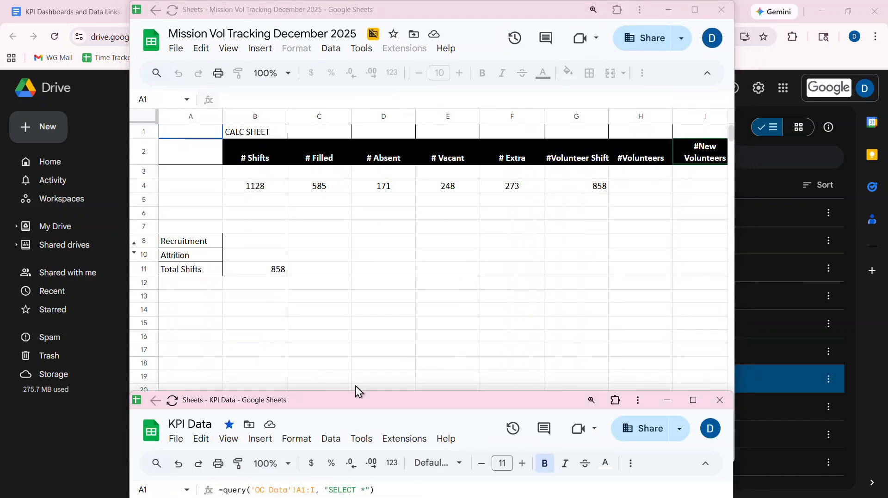
left_click_drag(387, 396, 413, 207)
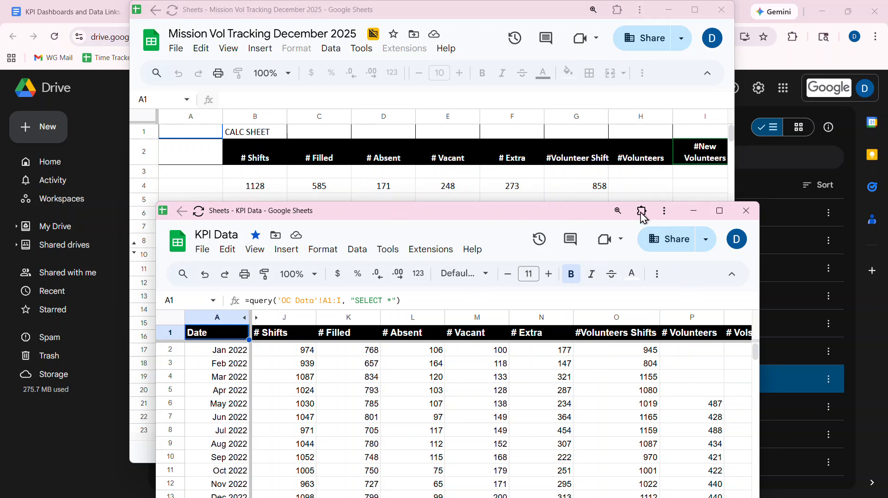
Compare the volunteer and exit column headings in KPI Data with those in the December Calc Sheet
left_click_drag(592, 215, 536, 28)
left_click_drag(308, 453, 403, 460)
left_click_drag(427, 26, 442, 474)
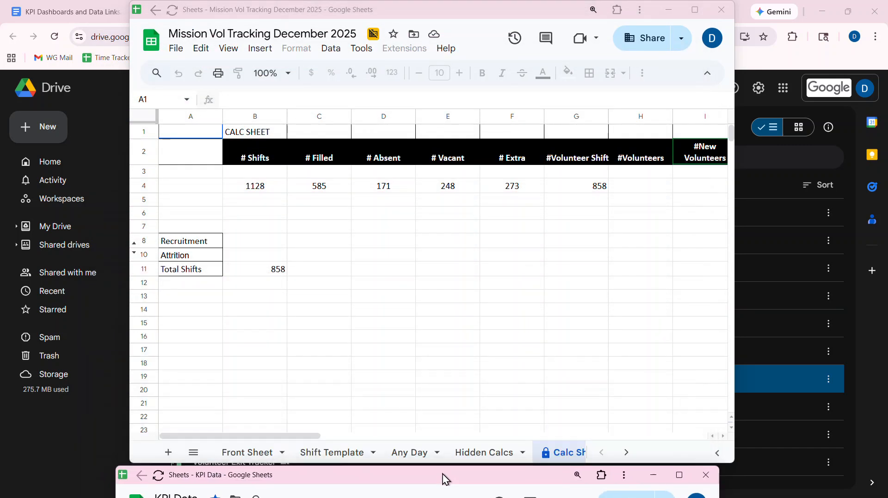
left_click_drag(311, 436, 416, 446)
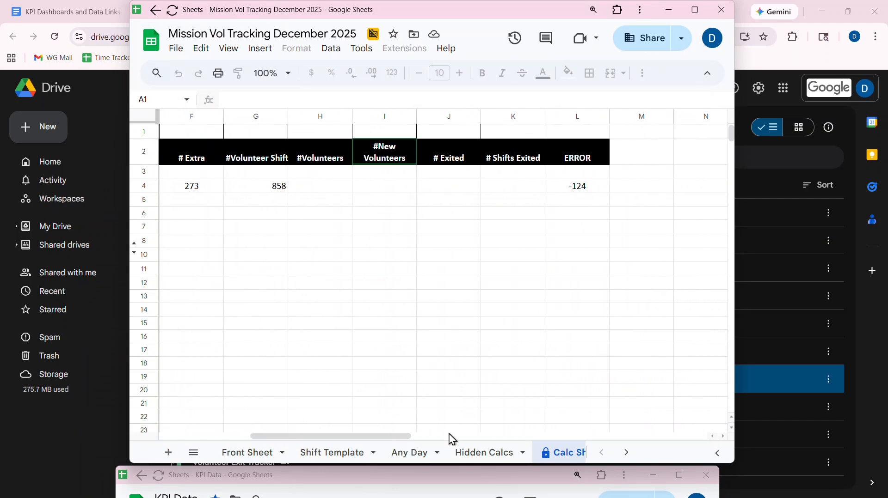
left_click_drag(434, 478, 443, 209)
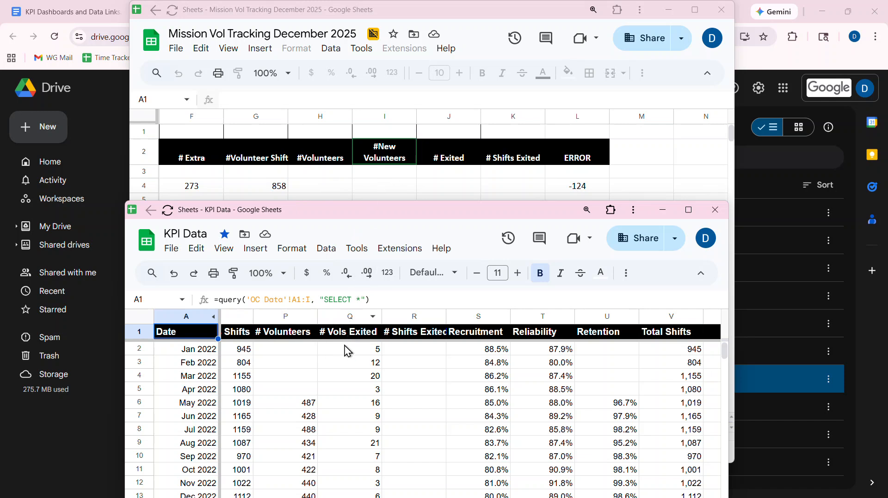
Insert one column to the left of # Vols Exited in the KPI Data volunteer sheet
left_click(338, 316)
right_click(336, 314)
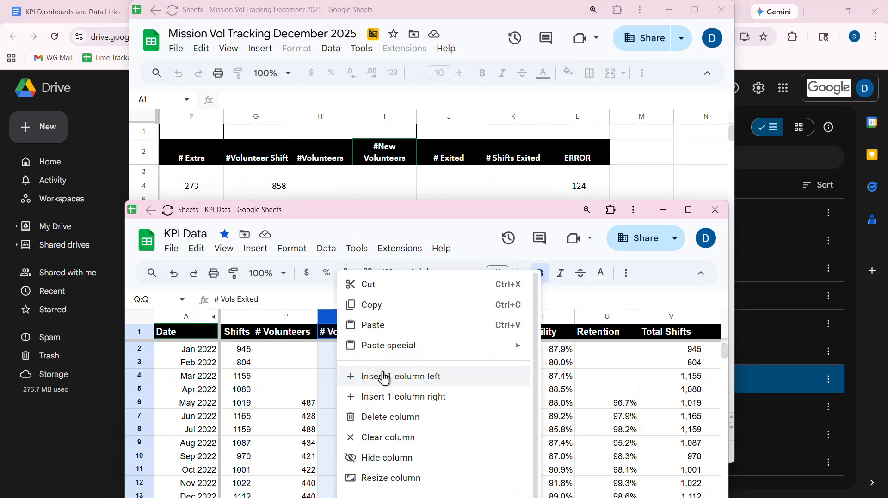
left_click(397, 376)
Copy the #New Volunteers heading from the December Calc Sheet into cell Q1 of the inserted KPI Data column
left_click(390, 149)
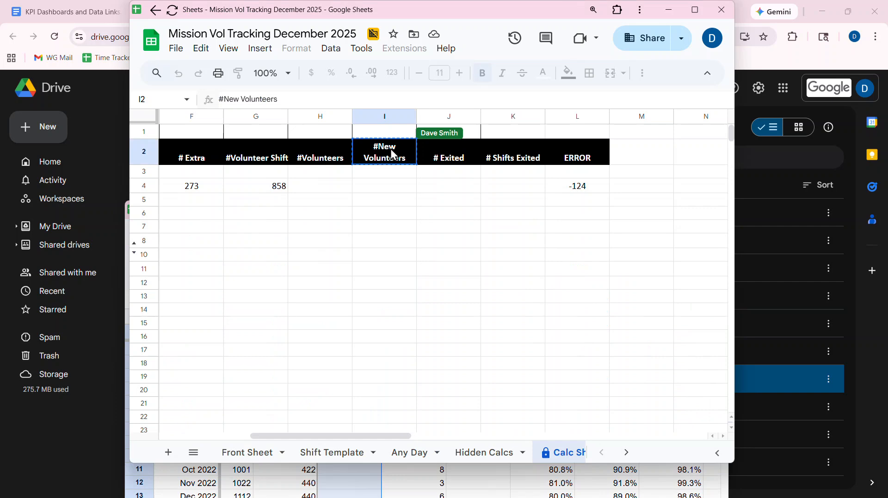
left_click(462, 474)
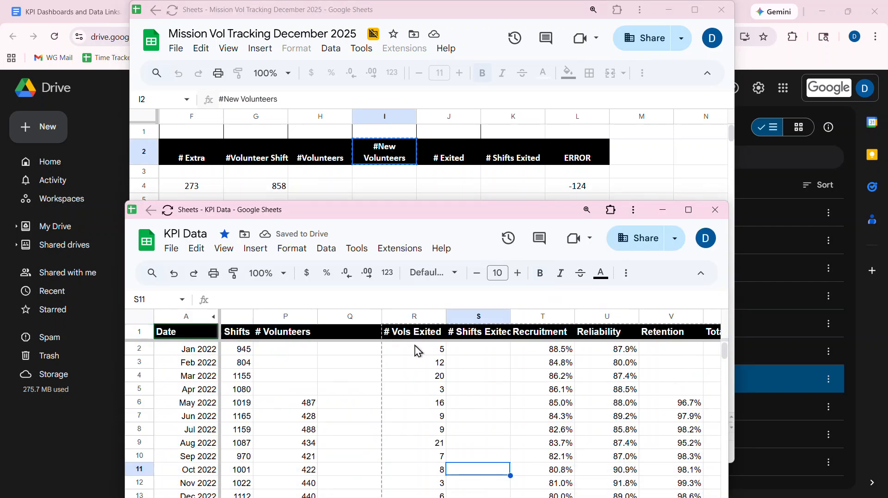
left_click(357, 336)
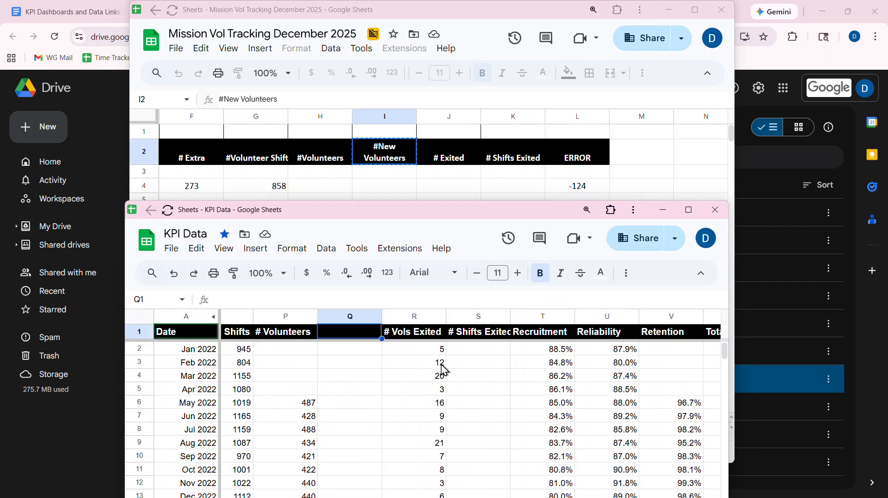
type("#New Volunteers")
Return to KPI Data, maximize its window, and bring the 2025 months of the Volunteer Data sheet into view
left_click(395, 182)
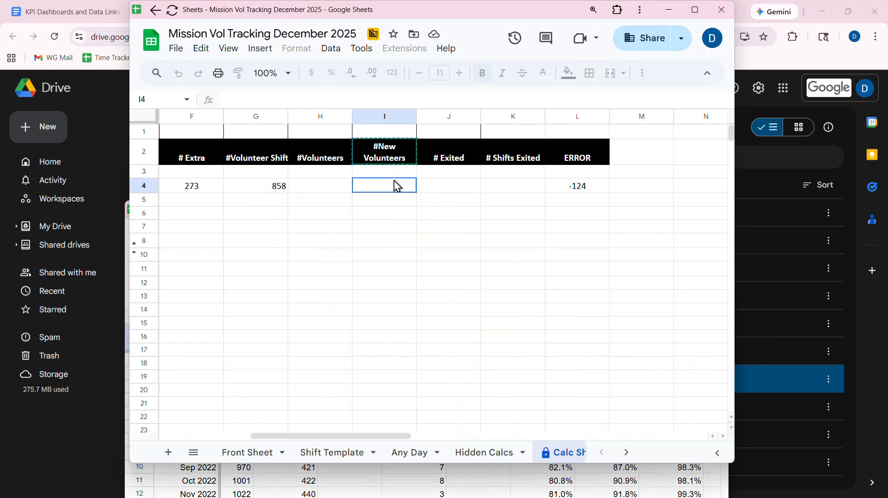
left_click(379, 494)
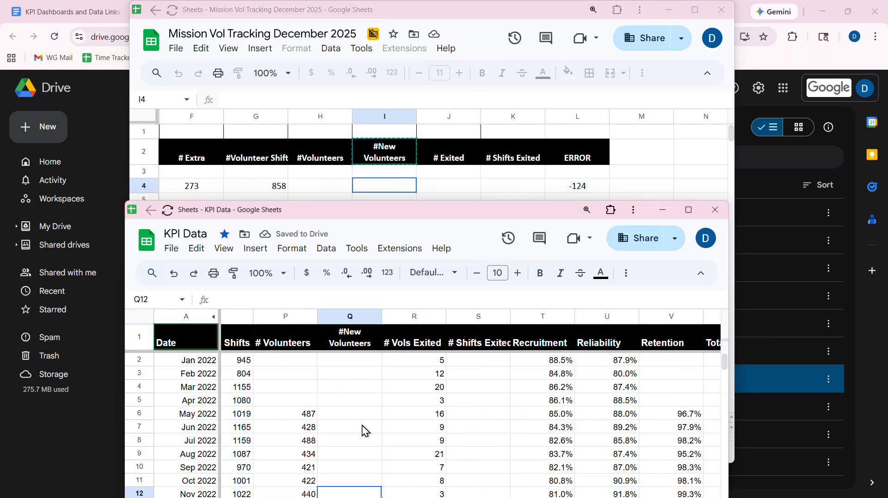
left_click(687, 210)
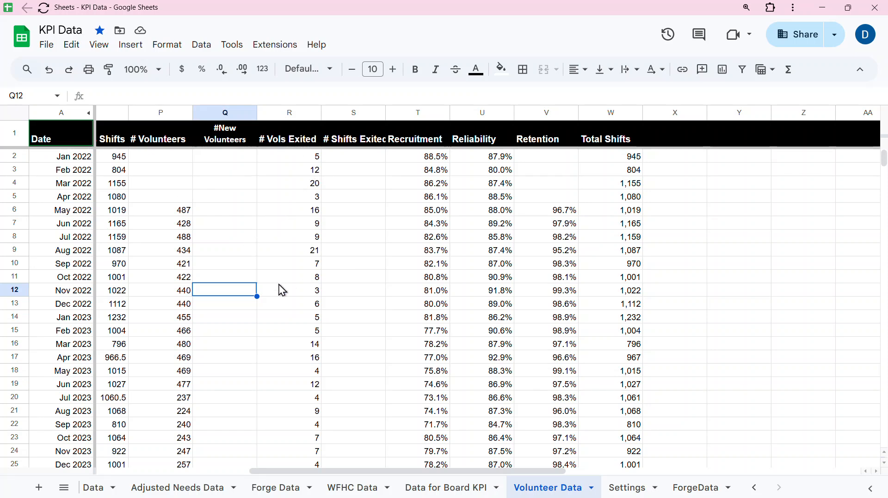
scroll(273, 305, "down", 8)
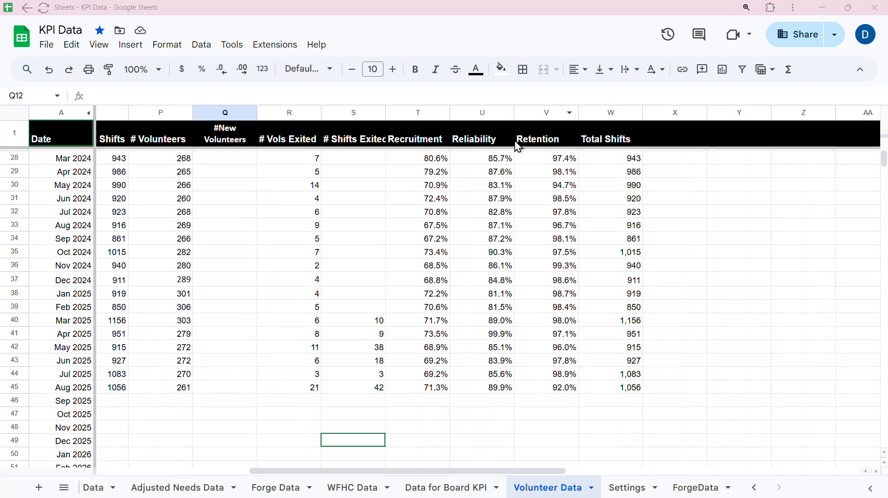
Copy cells B4:K4 from the Calc Sheet for G-Sheets in Mission Vol Tracking November 2025 and return to KPI Data
key("alt+Tab")
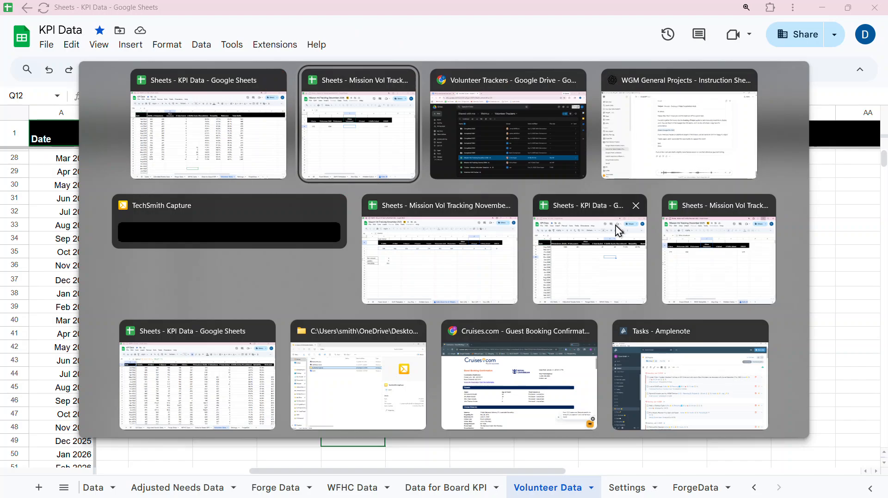
left_click(461, 204)
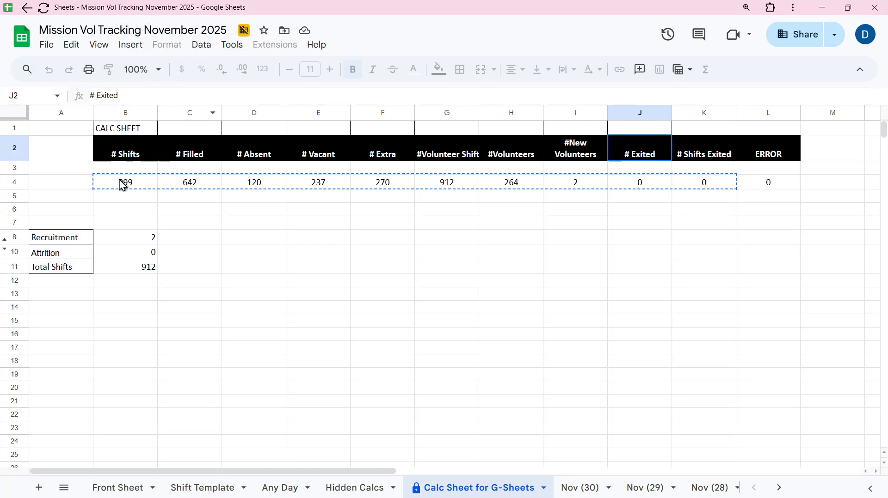
left_click(272, 255)
key("Escape")
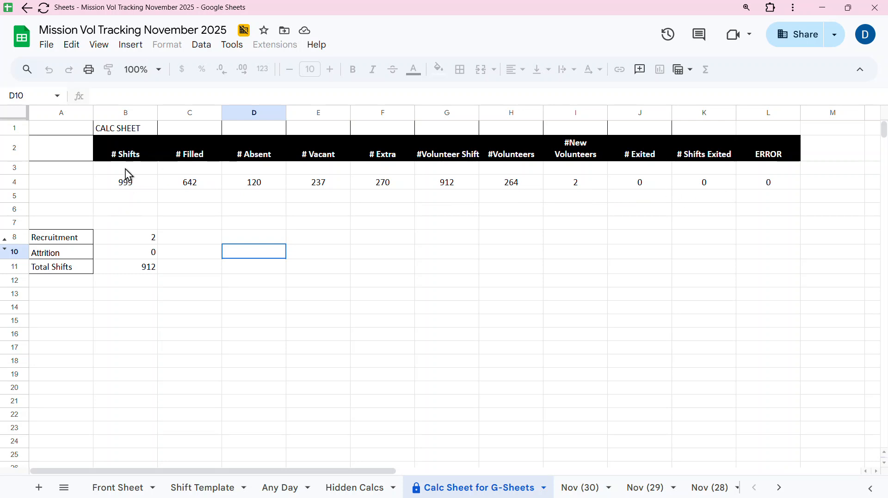
left_click_drag(141, 185, 691, 189)
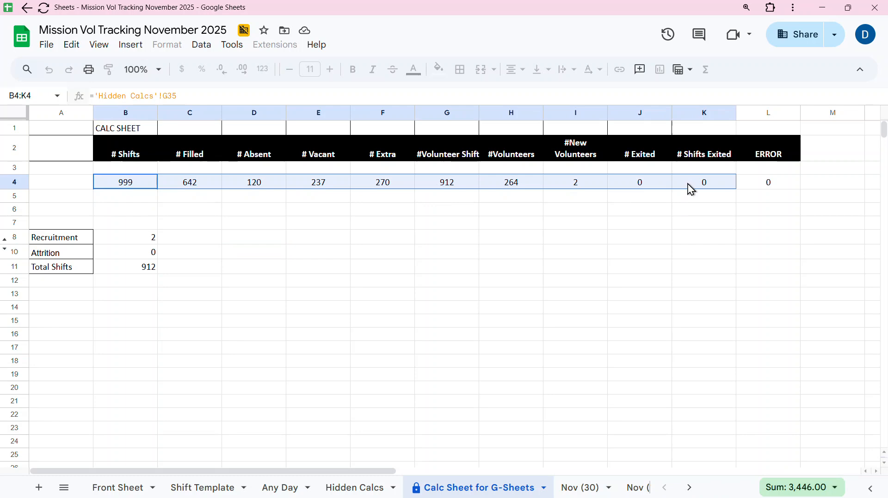
key("ctrl+c")
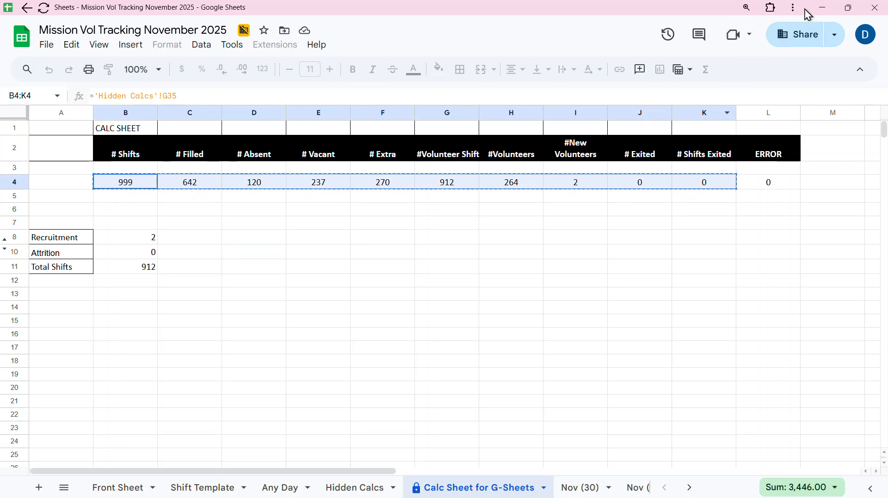
left_click(826, 7)
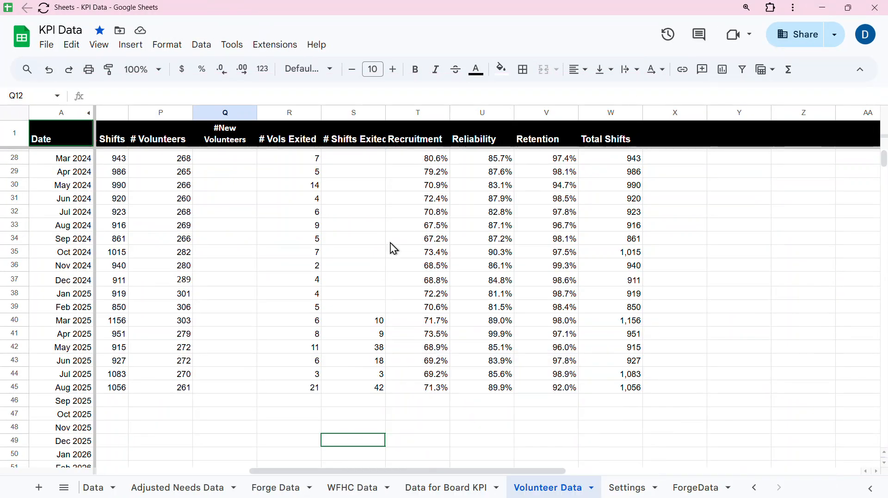
Paste the copied November totals into J48:S48, the Nov 2025 row of the Volunteer Data sheet, starting at # Shifts
scroll(268, 290, "down", 3)
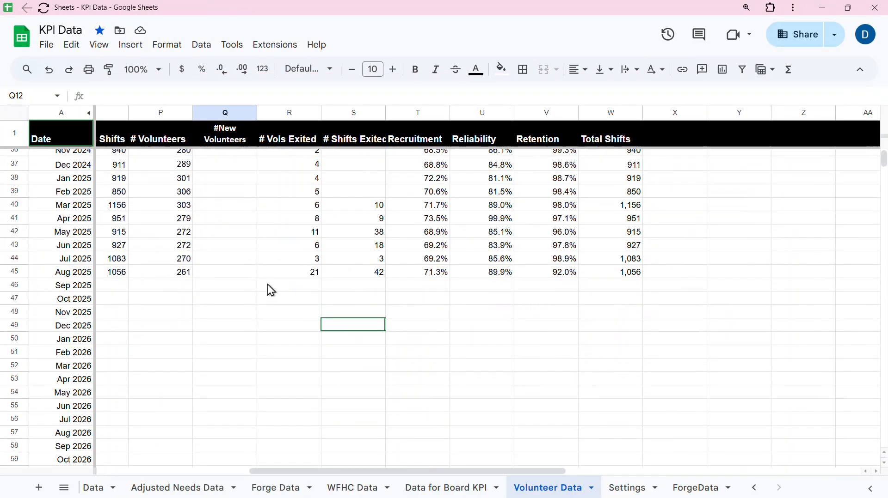
left_click(118, 313)
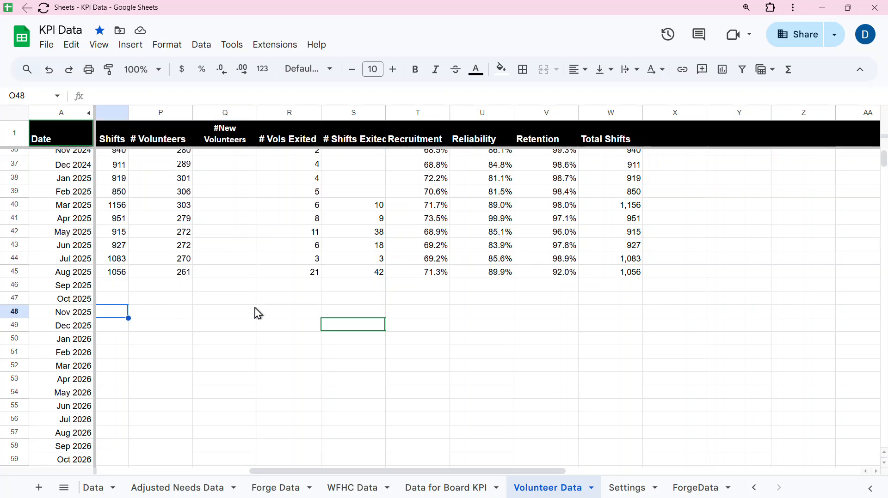
key("Left")
key("Left")
key("Left")
key("Left")
key("Left")
key("Left")
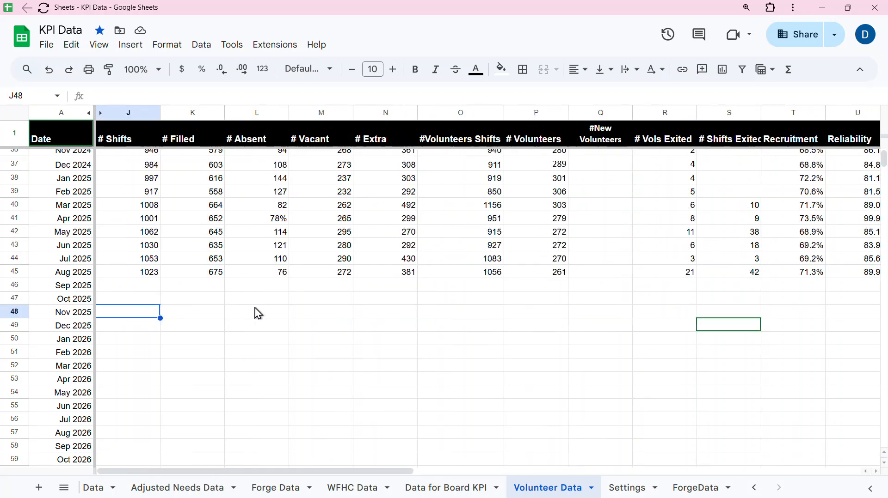
key("Right")
key("ctrl+v")
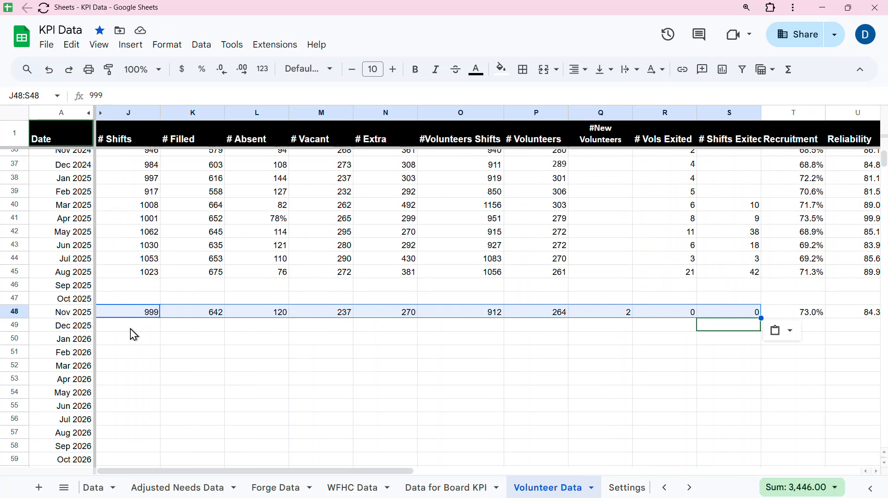
left_click(368, 288)
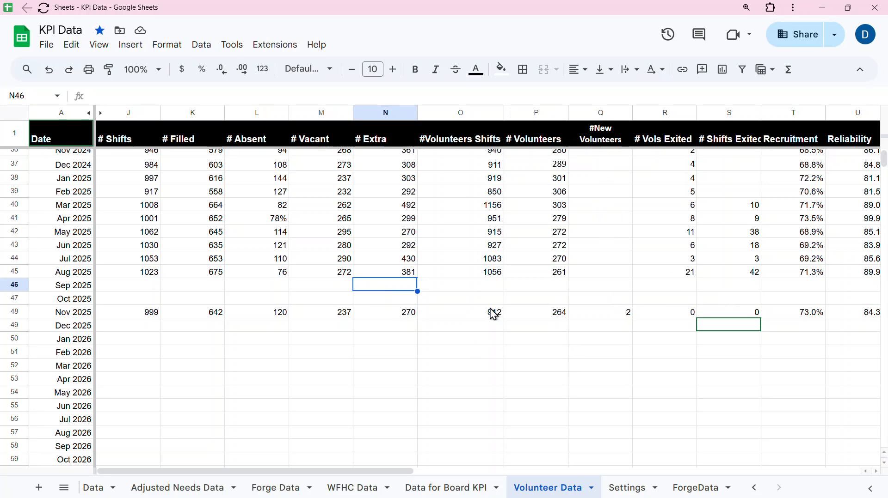
Switch to the KPI Dashboards and Data Links document in the browser and open its Board Quarterly KPI dashboard link
left_click(821, 7)
left_click(668, 10)
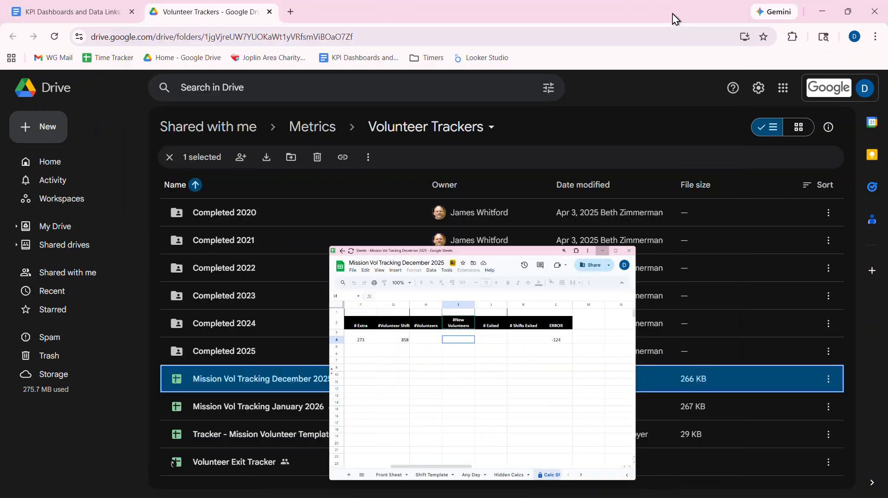
left_click(79, 18)
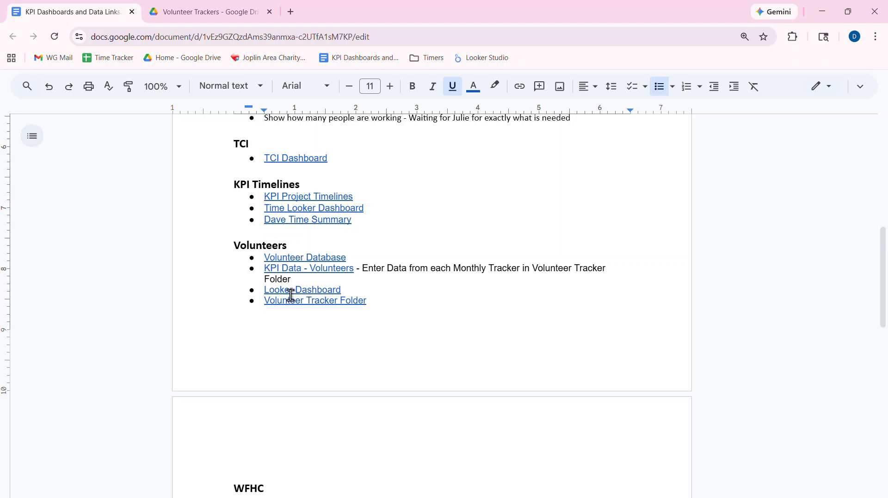
scroll(297, 245, "up", 9)
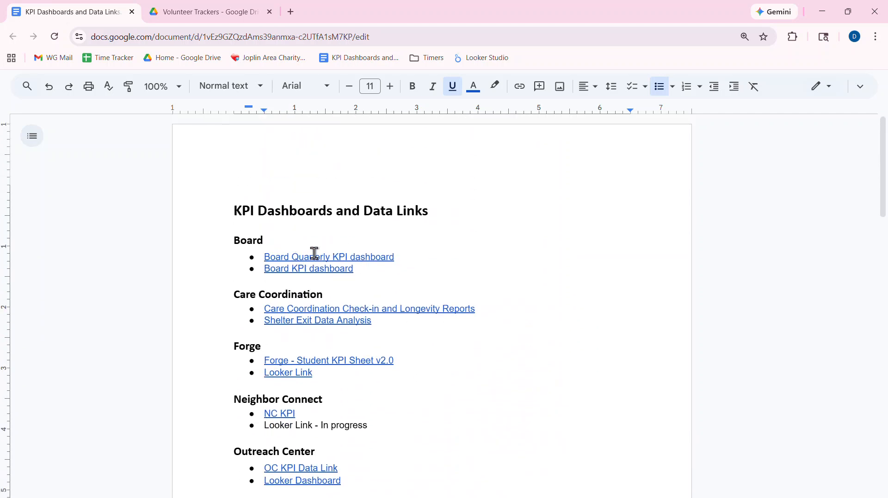
left_click(313, 256)
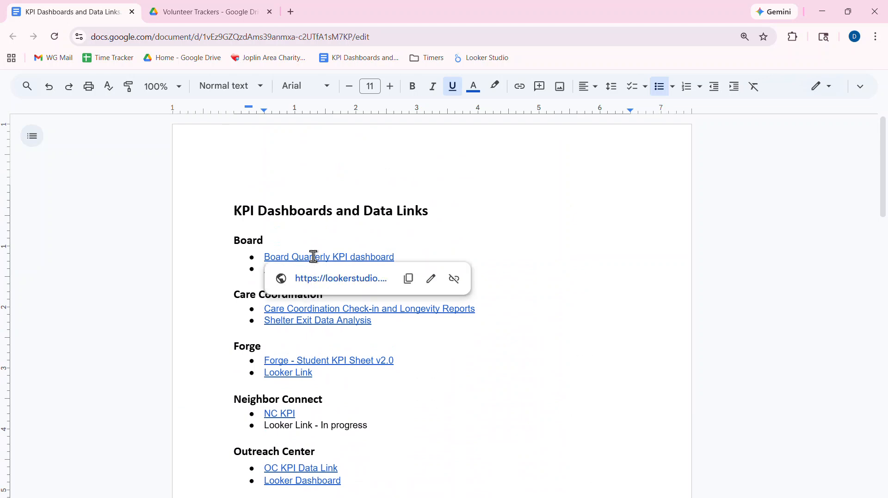
left_click(336, 286)
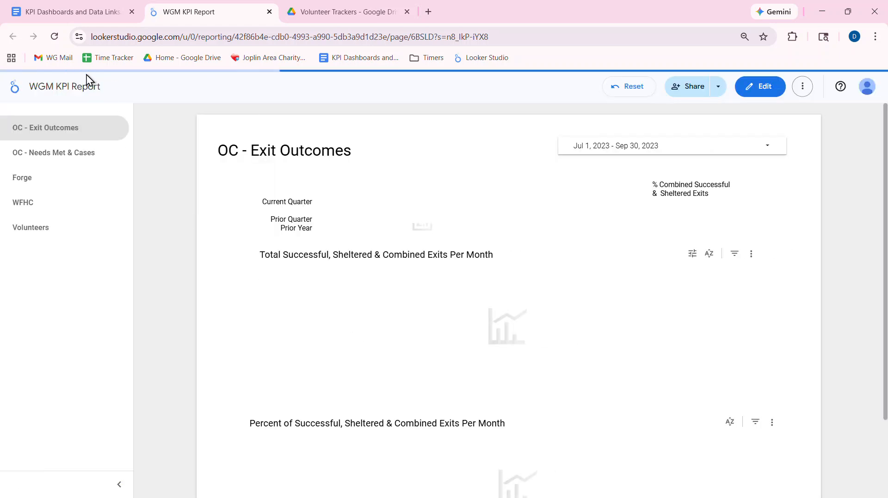
Show the Volunteers page of the WGM KPI Report, look it over, and switch the report to edit mode
left_click(22, 236)
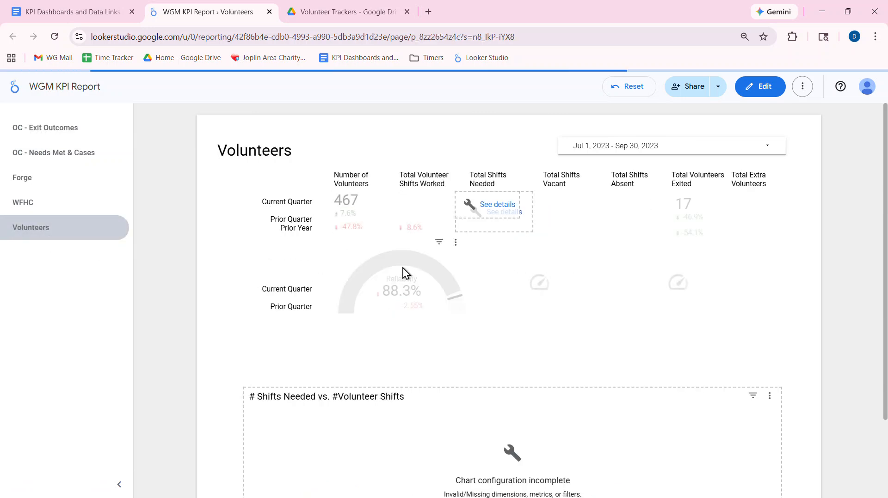
scroll(466, 276, "down", 2)
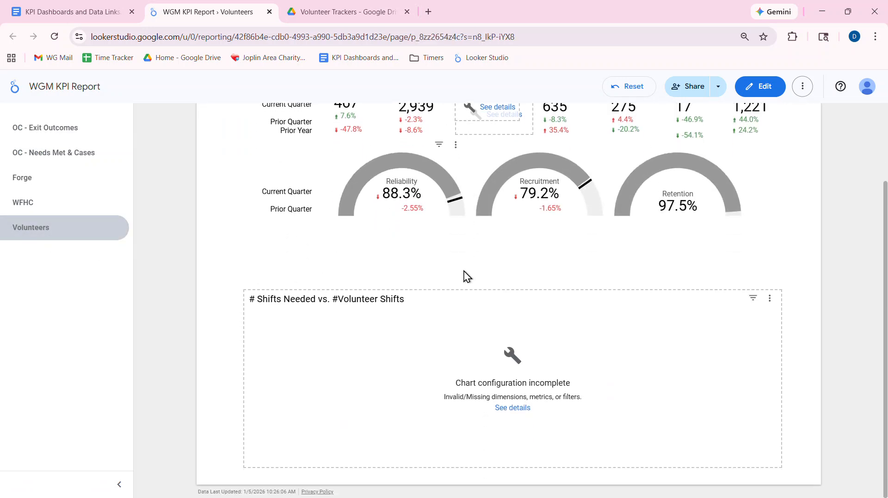
scroll(495, 275, "up", 2)
scroll(503, 213, "down", 2)
scroll(505, 221, "up", 2)
left_click(782, 93)
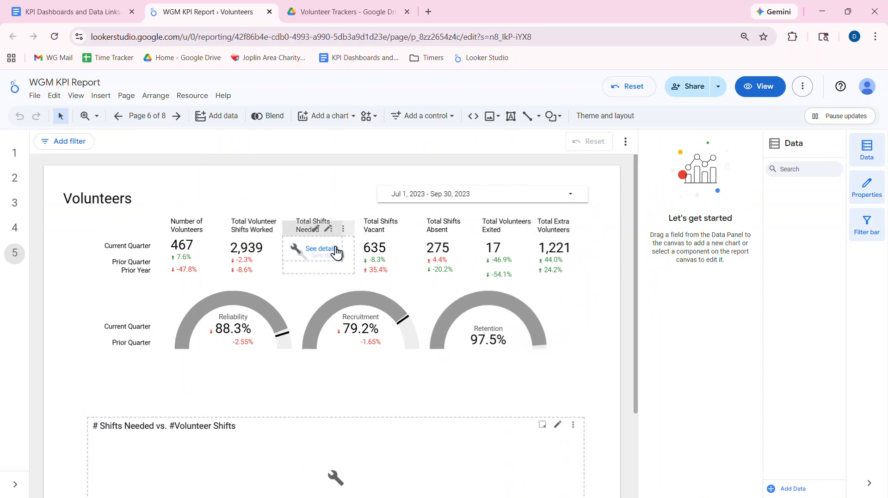
Inspect the configuration of the Total Shifts Needed scorecard and the # Shifts Needed vs. #Volunteer Shifts line chart
left_click(323, 250)
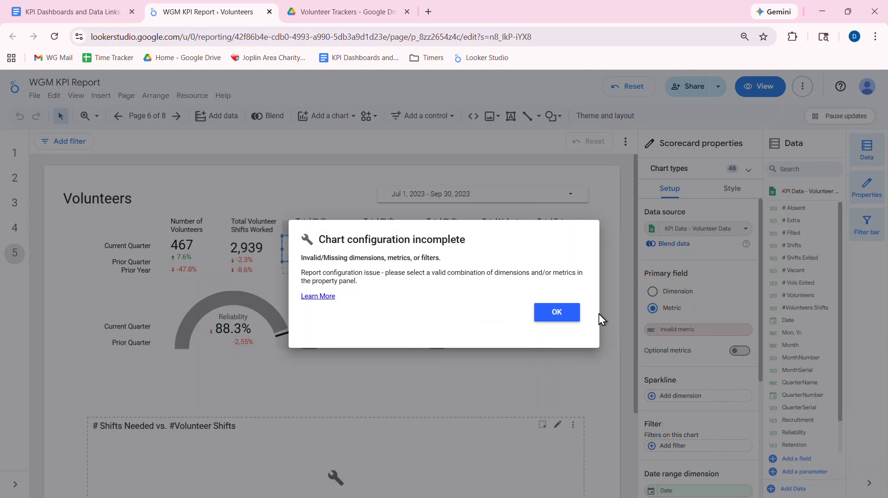
left_click(557, 313)
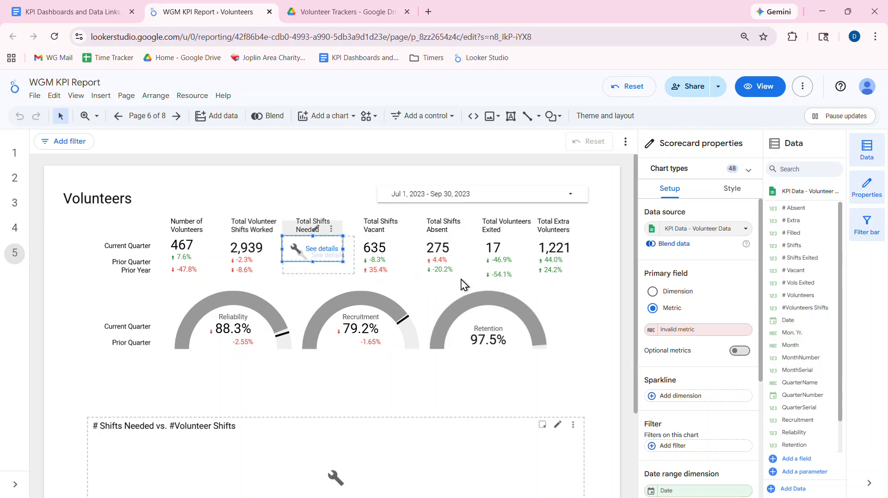
scroll(547, 319, "down", 3)
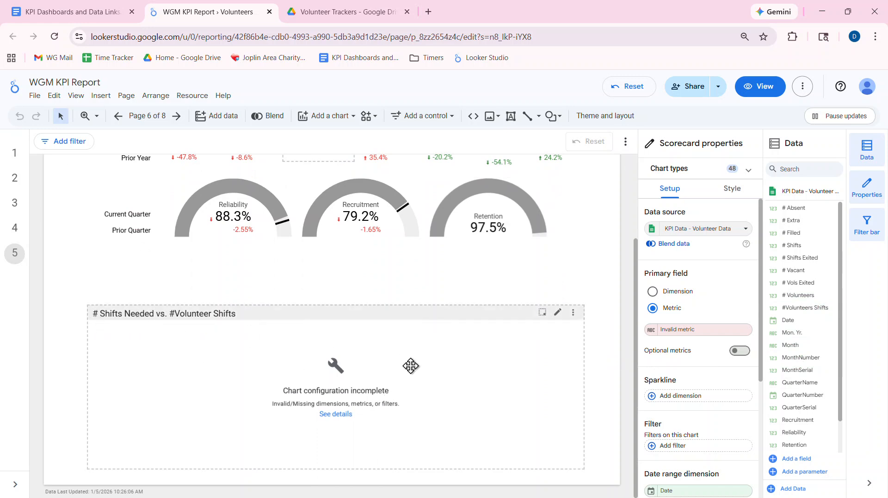
left_click(444, 372)
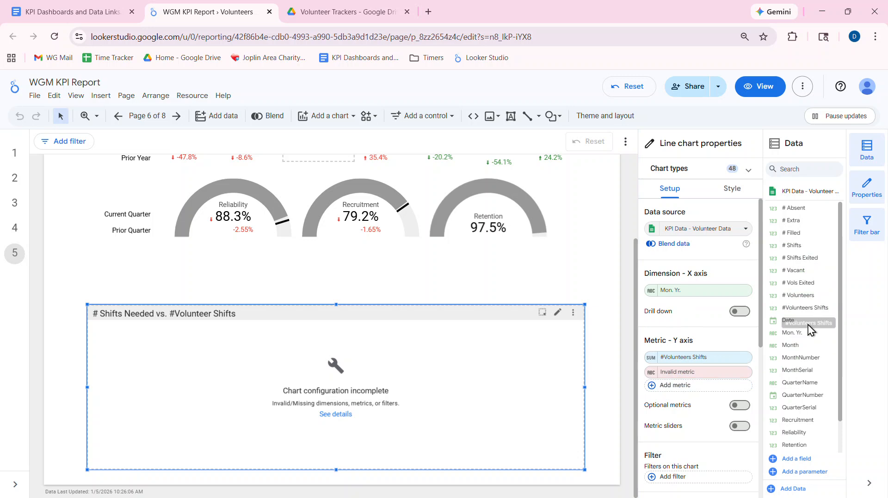
left_click(413, 292)
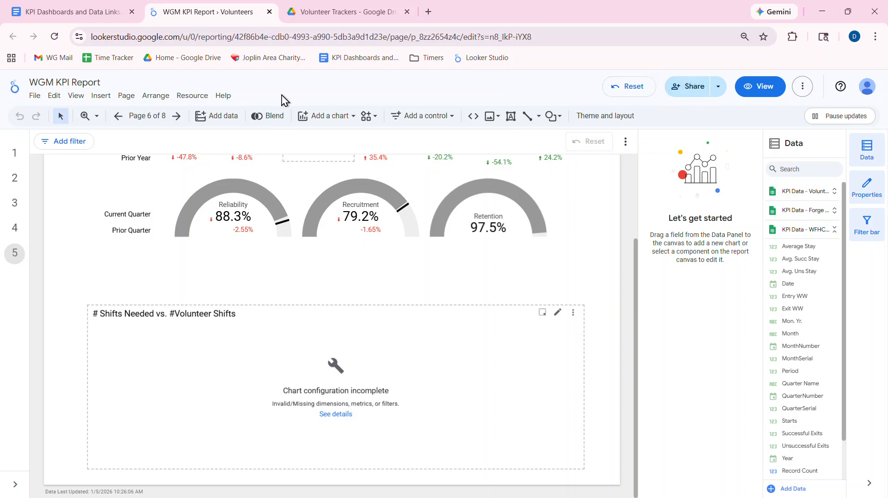
Open the report's list of added data sources and compare it with the Volunteer Data sheet in KPI Data
left_click(189, 95)
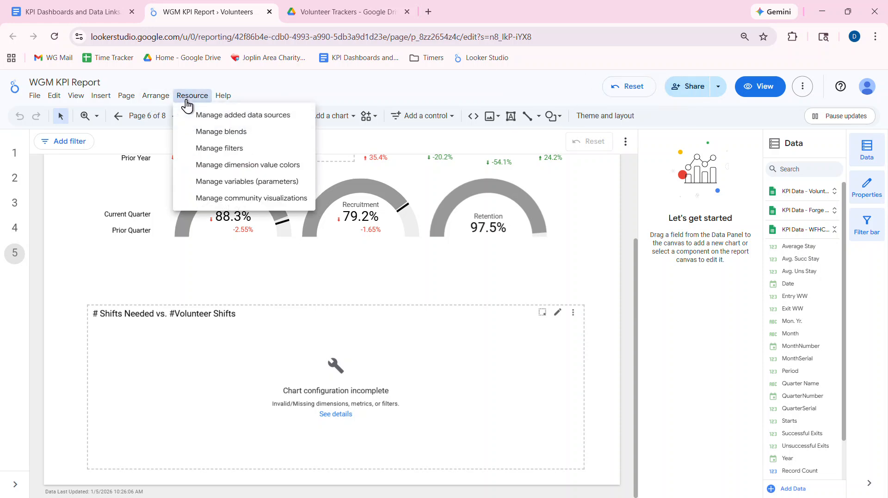
left_click(240, 114)
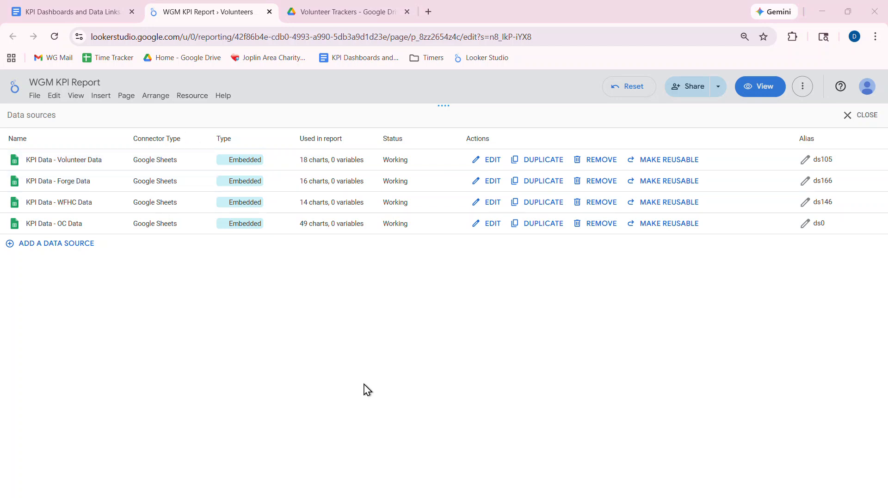
key("alt+Tab")
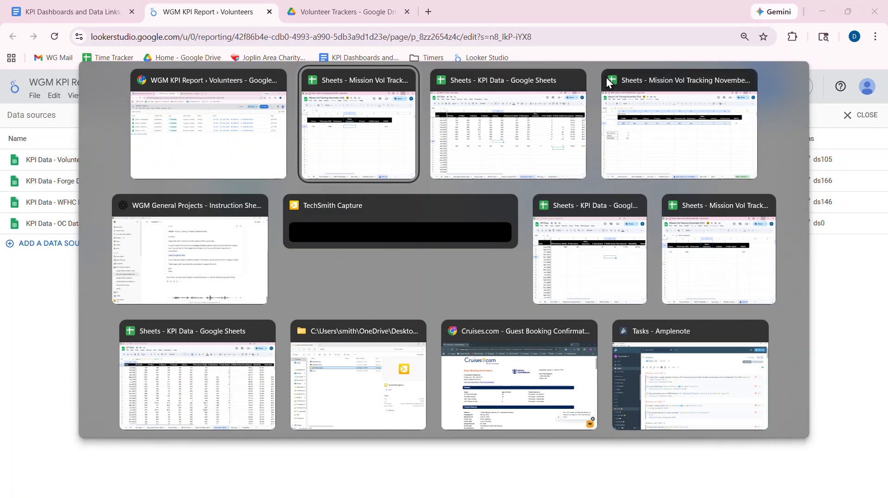
left_click(493, 76)
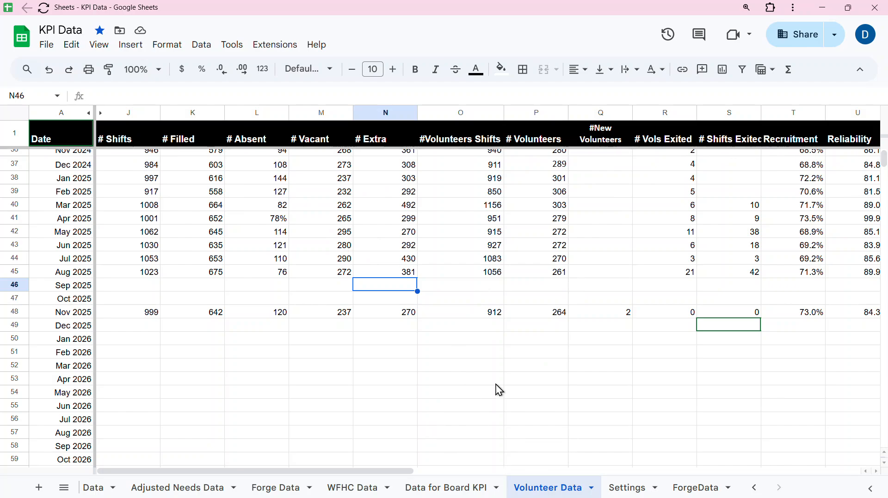
key("alt+Tab")
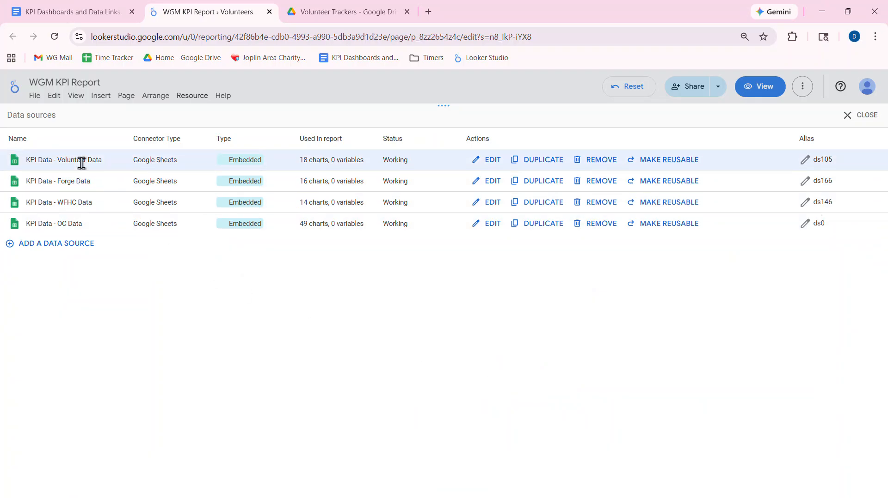
Refresh the fields of the KPI Data - Volunteer Data source, apply the connection changes, and return to the report page
left_click(486, 162)
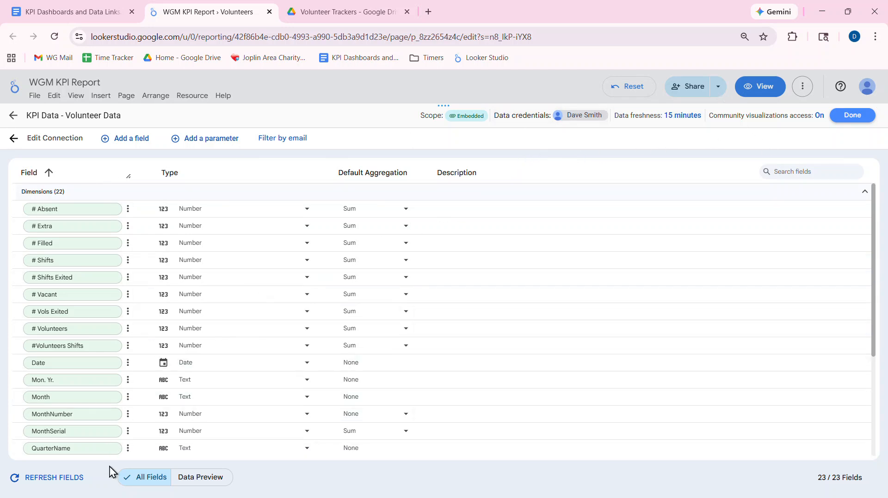
left_click(518, 227)
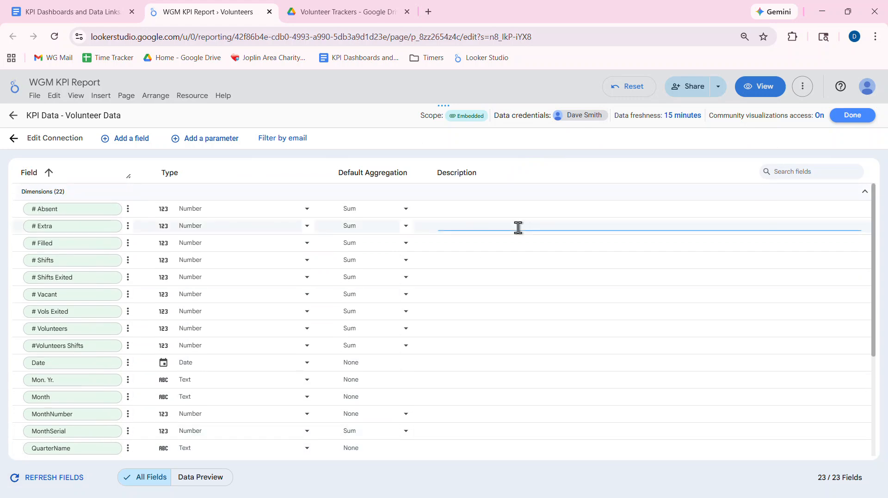
left_click(54, 479)
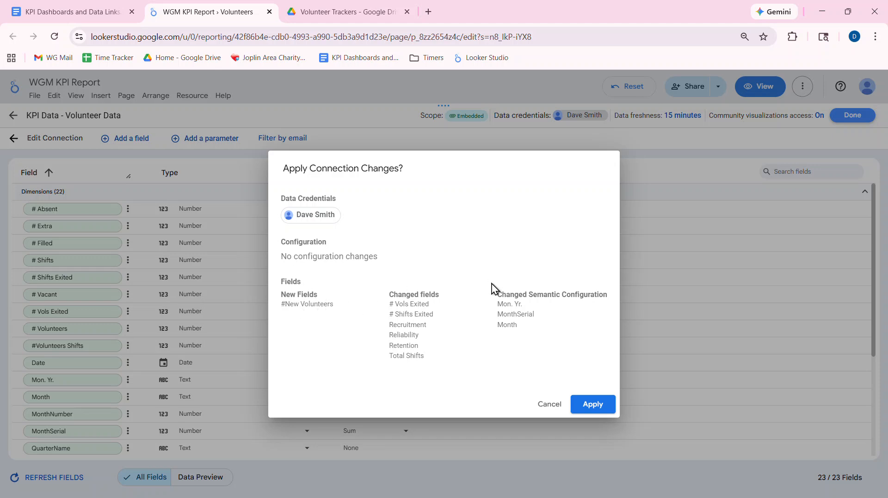
left_click(586, 413)
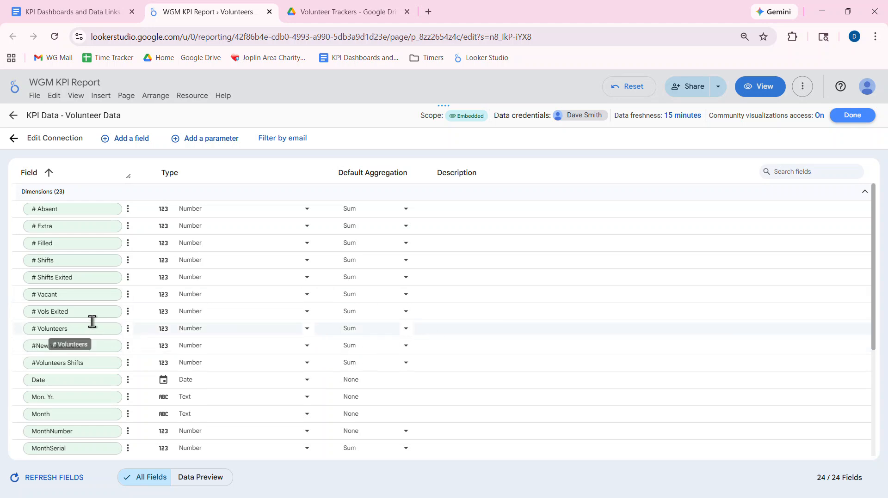
scroll(180, 365, "down", 1)
scroll(179, 365, "up", 1)
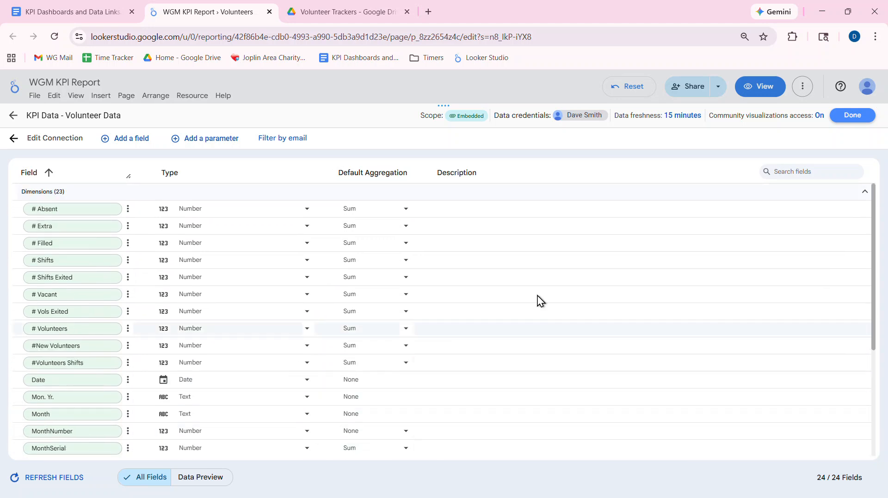
left_click(855, 116)
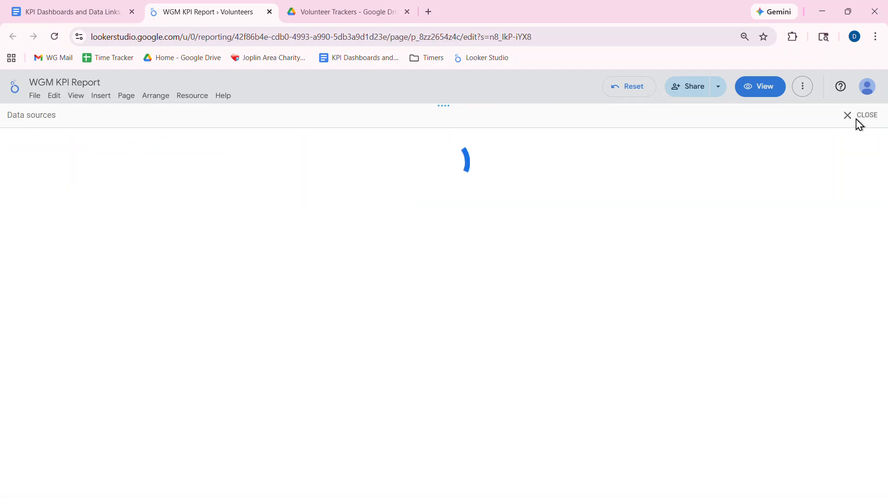
left_click(857, 121)
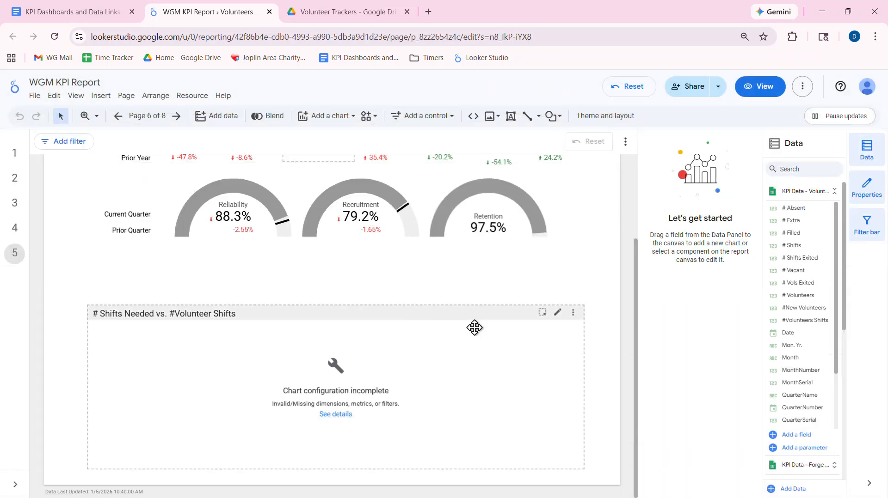
Review the 2025 monthly rows in the Volunteer Data sheet of KPI Data
scroll(437, 323, "up", 3)
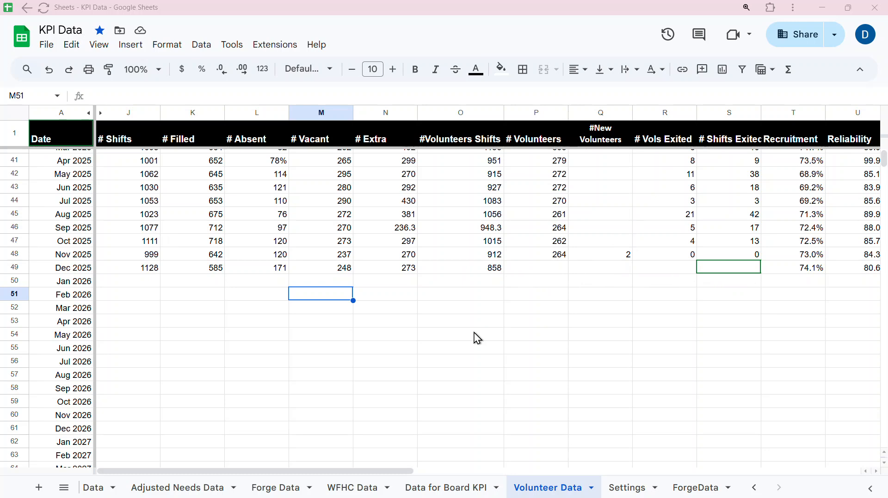
scroll(477, 339, "up", 3)
scroll(477, 339, "down", 2)
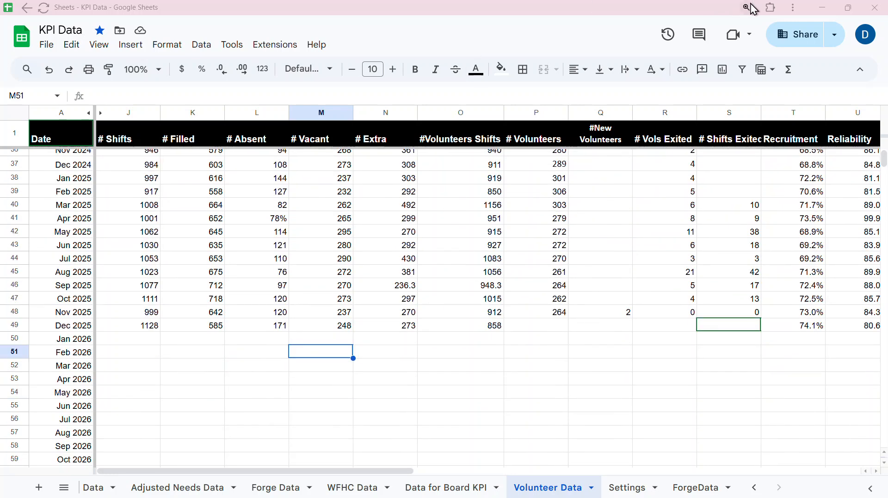
Add # Shifts as a metric of the # Shifts Needed vs. #Volunteer Shifts line chart and remove its invalid metric
left_click(821, 11)
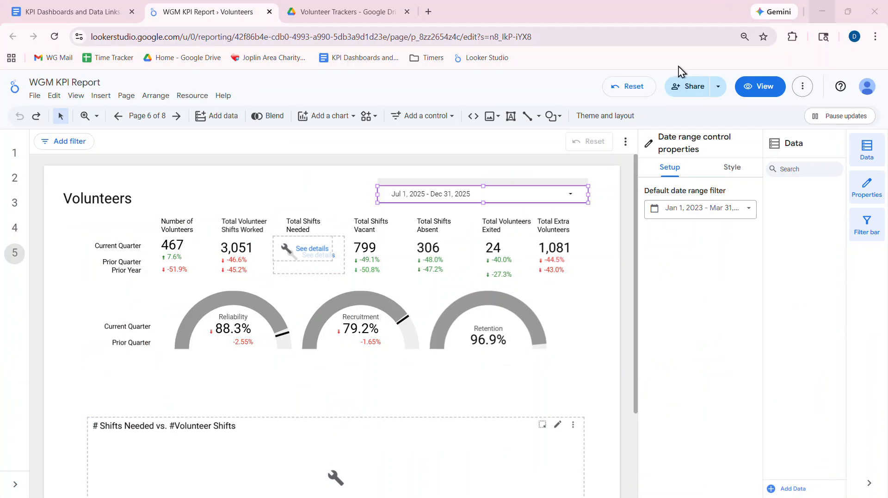
left_click(304, 181)
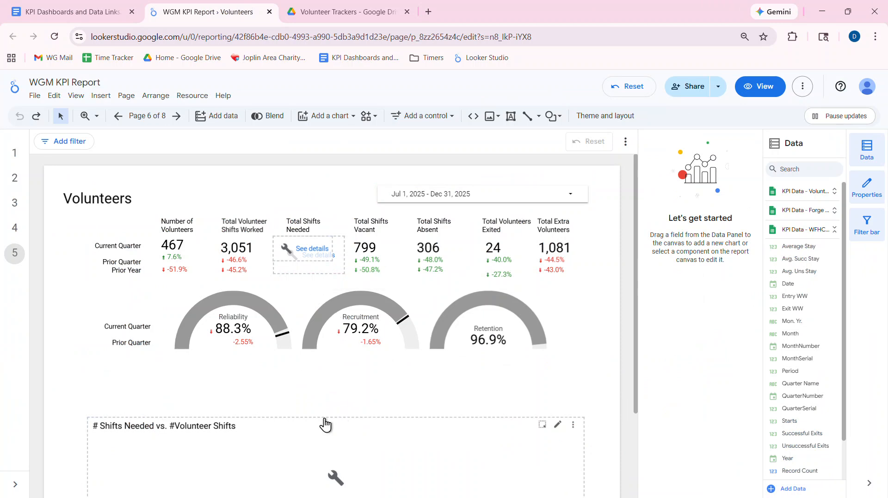
left_click(221, 439)
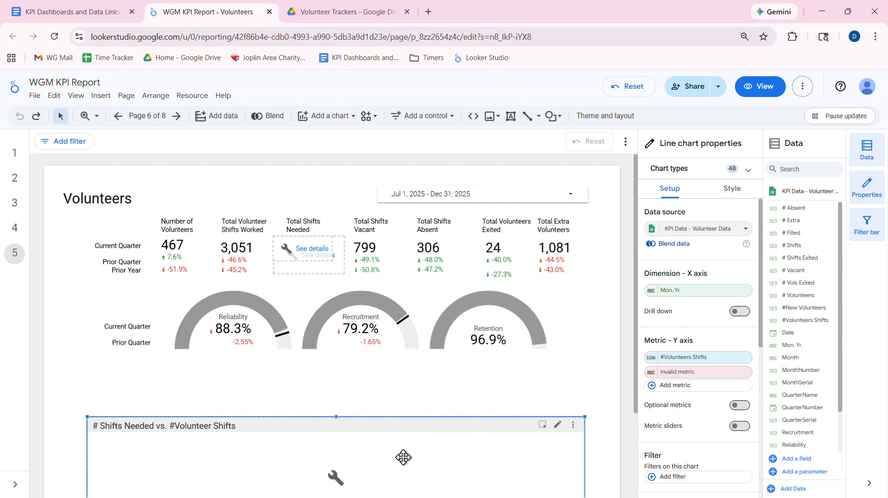
scroll(390, 457, "down", 3)
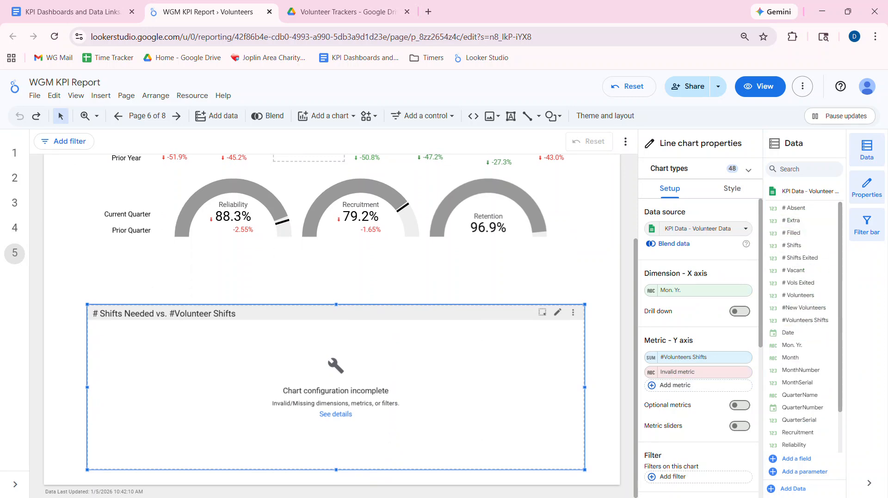
left_click_drag(807, 320, 692, 340)
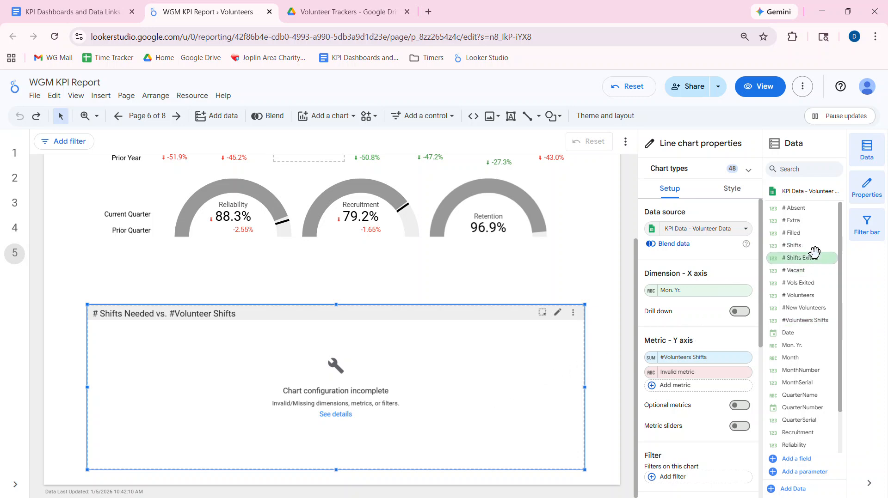
left_click_drag(812, 256, 690, 376)
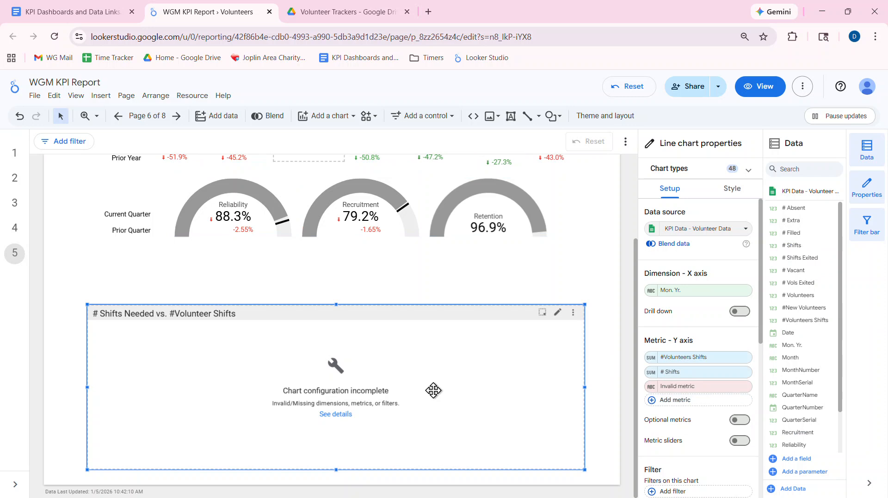
left_click(742, 390)
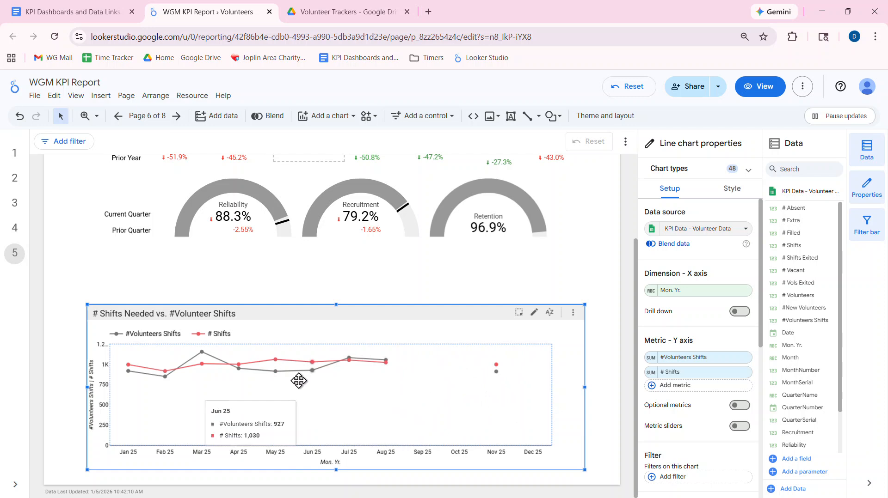
Replace the invalid metric of the upper Total Shifts Needed scorecard with # Shifts
scroll(299, 381, "up", 3)
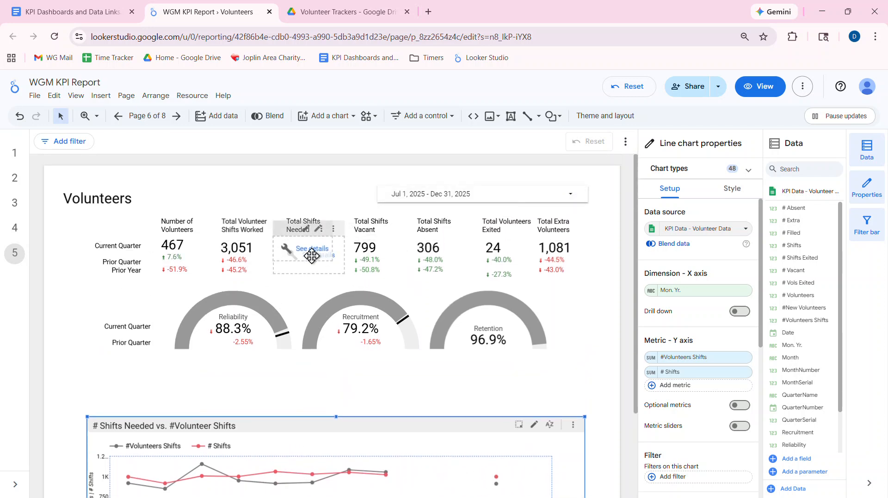
left_click(312, 255)
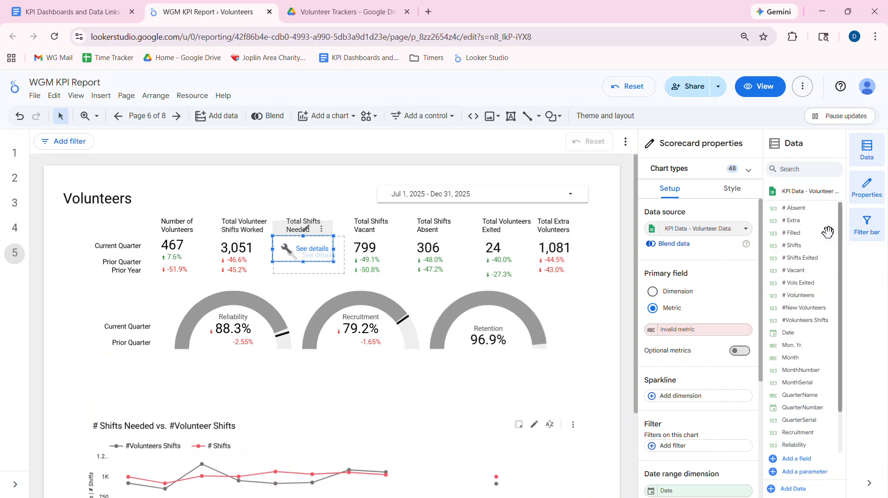
left_click_drag(793, 245, 701, 336)
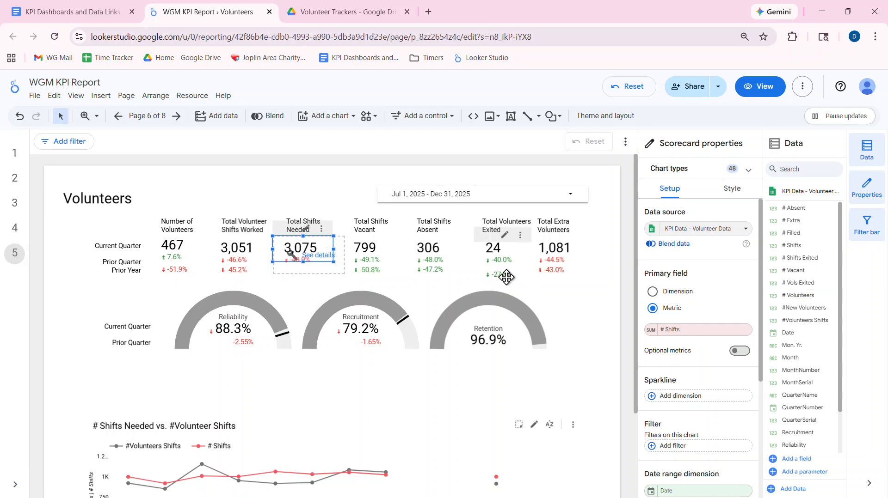
Move the repaired Total Shifts Needed scorecard up to uncover the broken scorecard beneath it
left_click(325, 269)
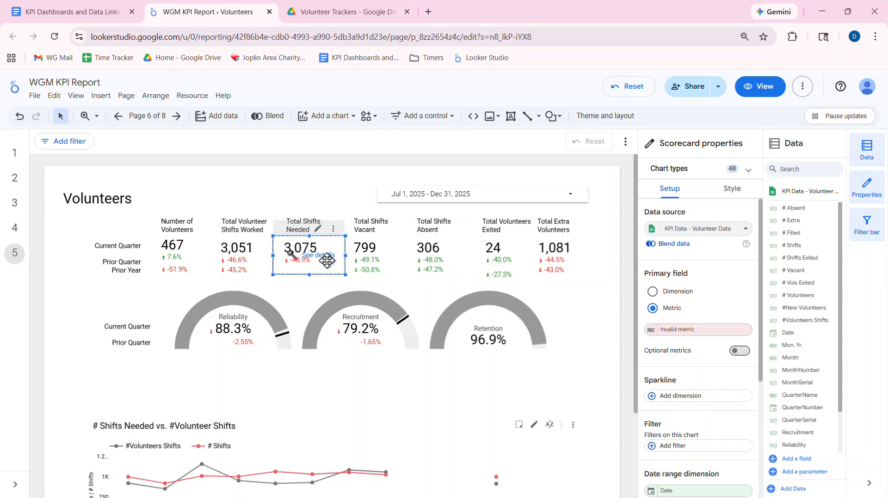
left_click(327, 253)
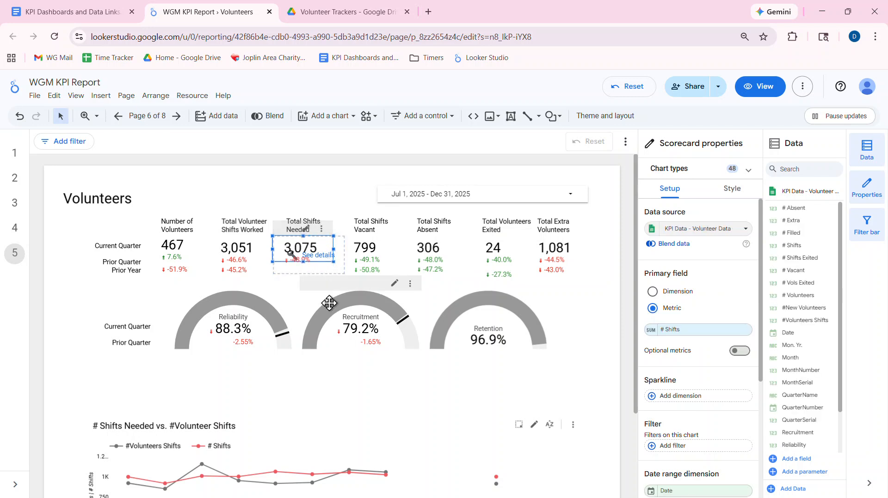
key("Up")
key("Up")
key("Up")
key("Up")
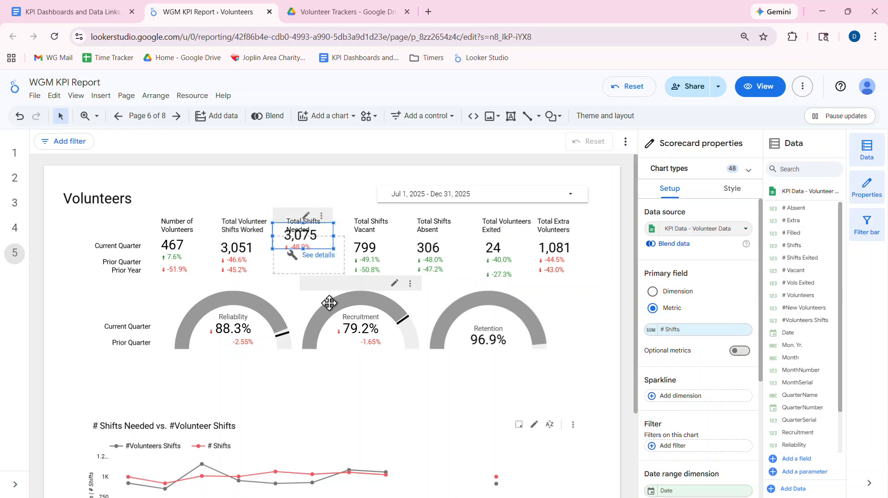
key("Up")
key("Up")
key("Up")
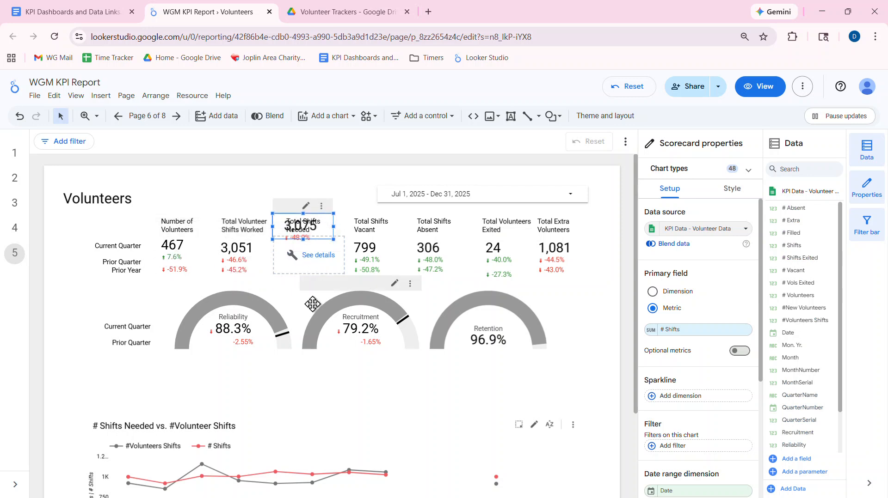
Dismiss the configuration error of the lower Total Shifts Needed scorecard and replace its invalid metric with # Shifts
left_click(309, 258)
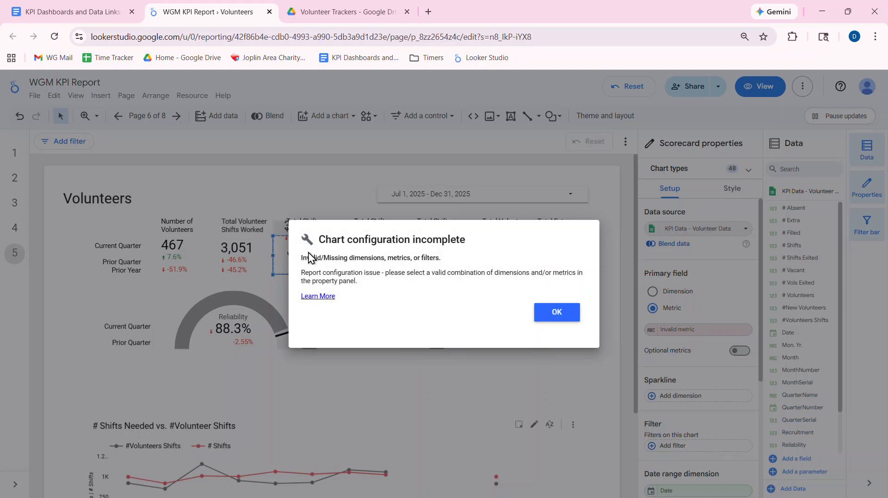
left_click(548, 308)
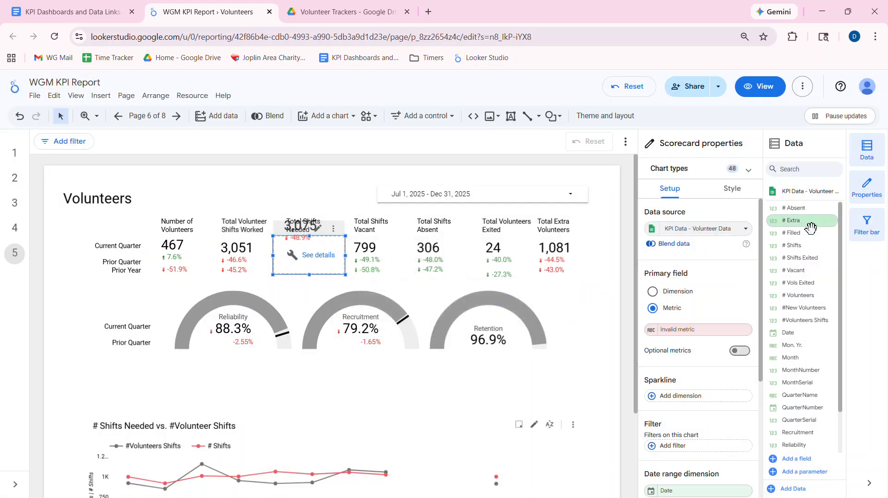
left_click_drag(802, 248, 686, 294)
left_click_drag(687, 346, 678, 330)
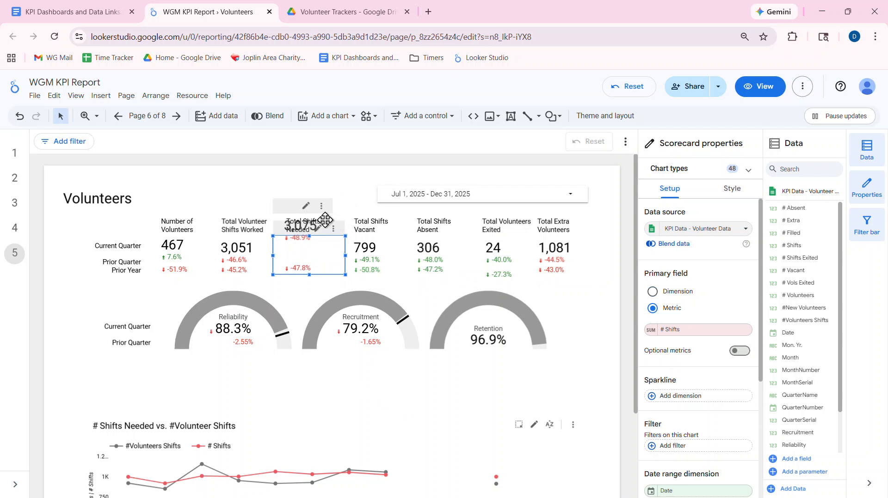
Move the upper Total Shifts Needed scorecard back down beneath its label, in line with the neighbouring scorecards
left_click(324, 221)
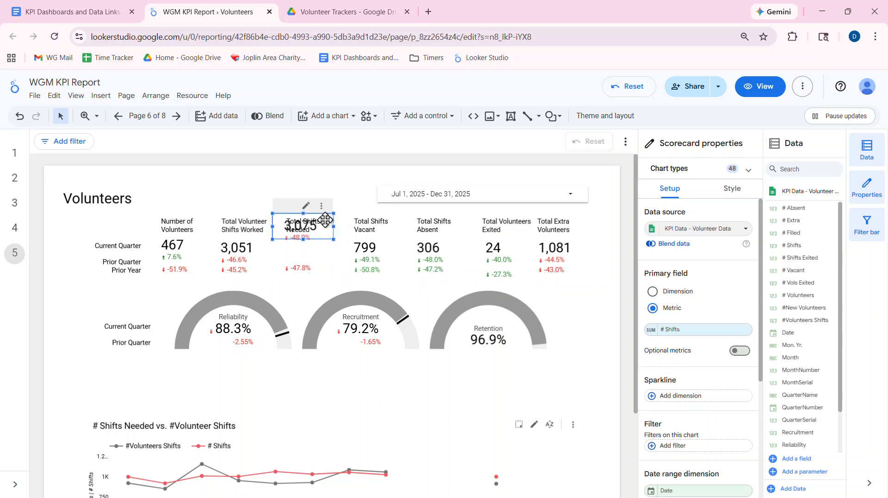
left_click_drag(325, 220, 325, 226)
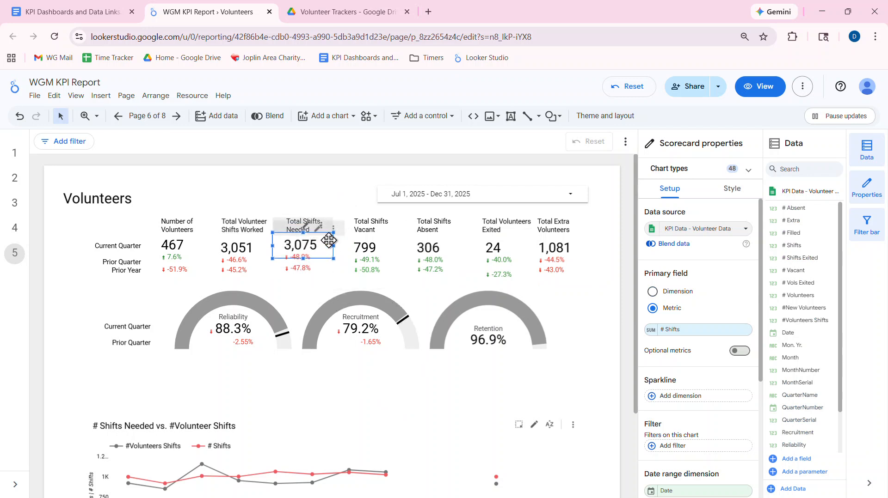
left_click_drag(326, 245, 326, 247)
left_click(354, 407)
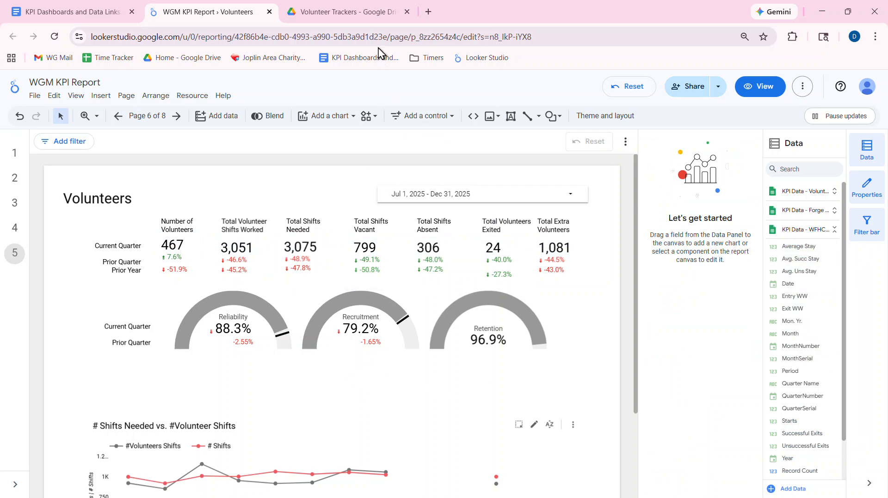
Add a scorecard below the Recruitment gauge and set its metric to #New Volunteers
left_click(350, 116)
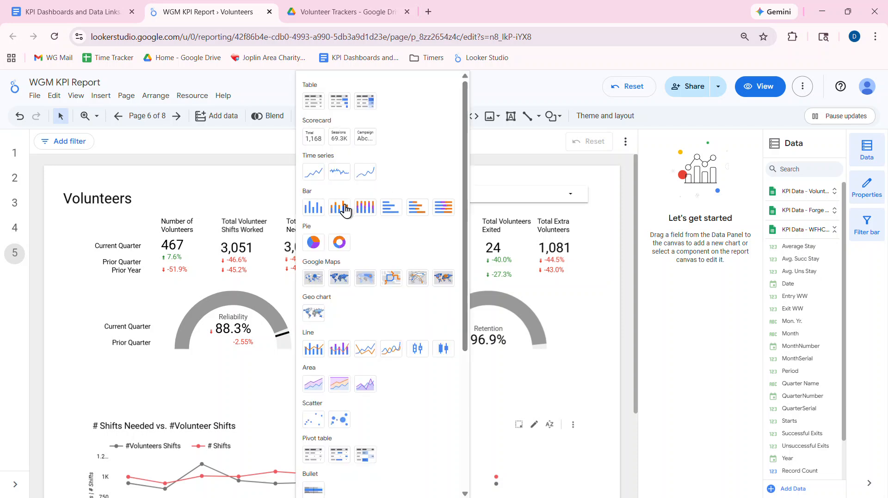
left_click(313, 137)
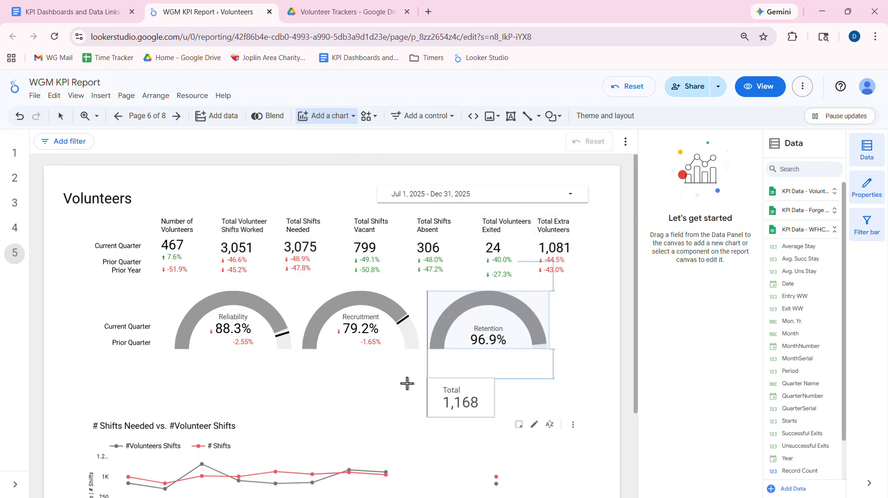
left_click(294, 362)
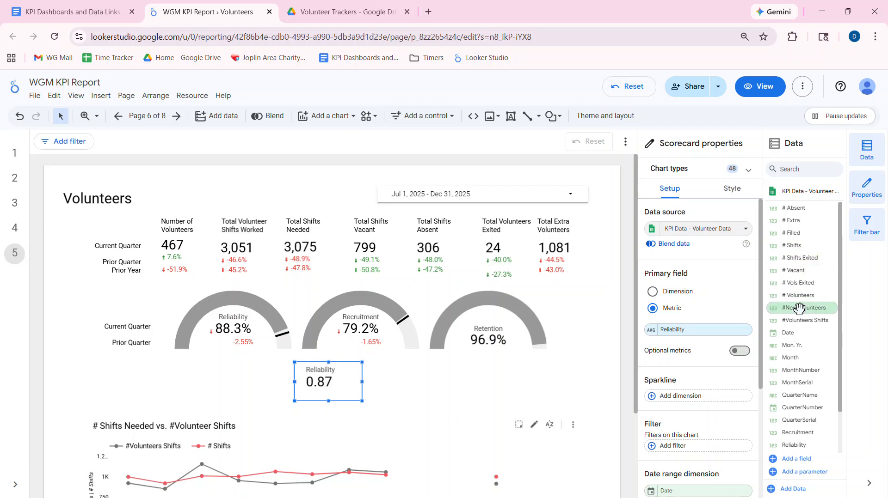
left_click_drag(799, 308, 684, 330)
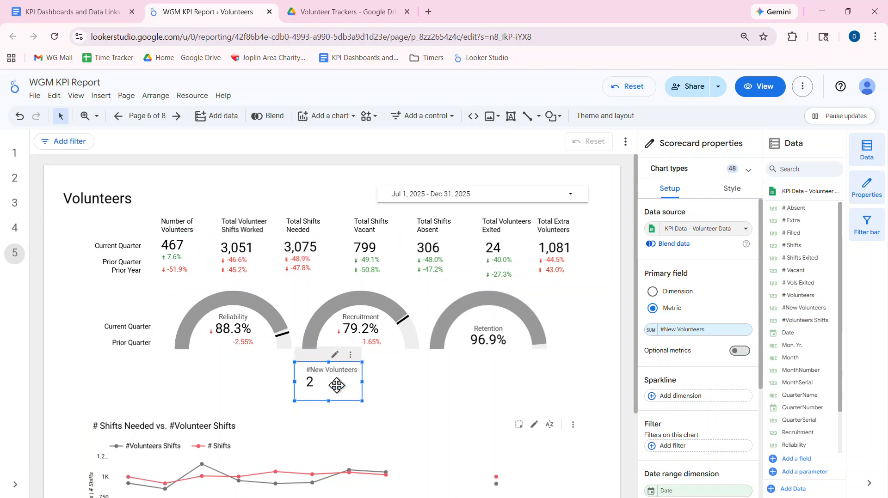
Check the Nov 2025 #New Volunteers entry in the Volunteer Data sheet of KPI Data and return to the report
key("alt+Tab")
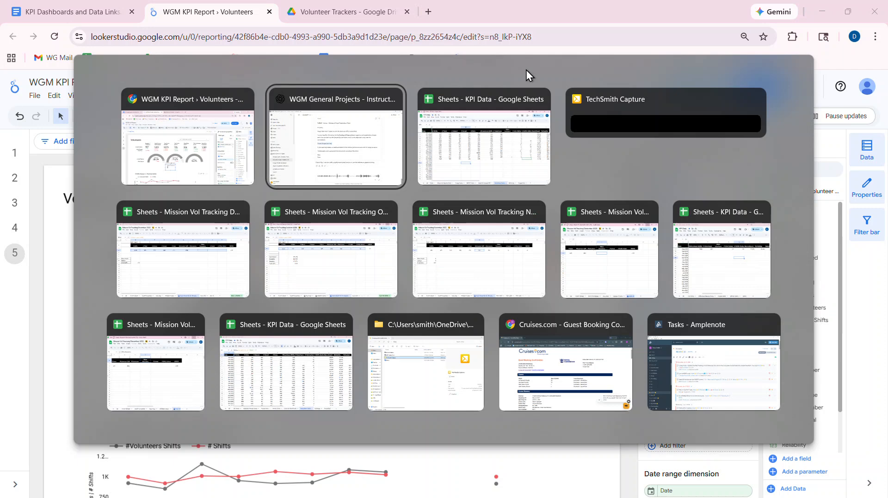
left_click(479, 170)
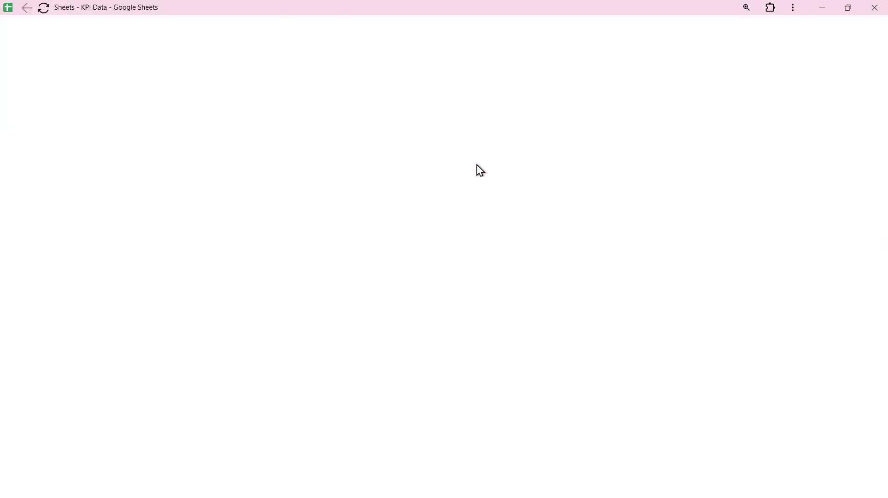
left_click_drag(614, 300, 618, 323)
left_click(619, 319)
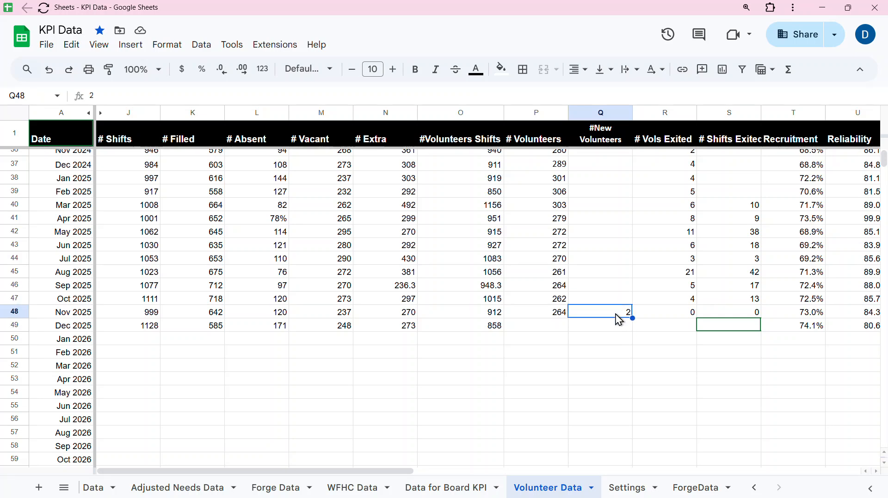
key("alt+Tab")
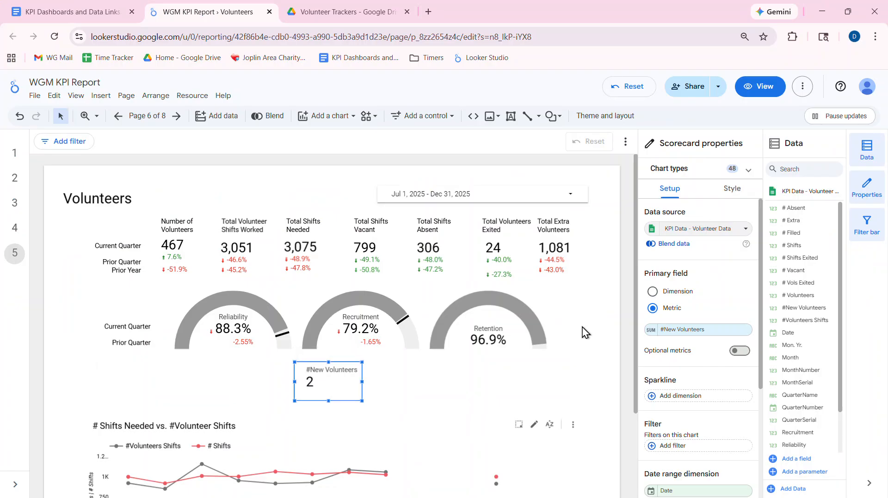
Shift the row labels and the scorecards from Number of Volunteers through Total Shifts Absent to the left together
left_click(443, 401)
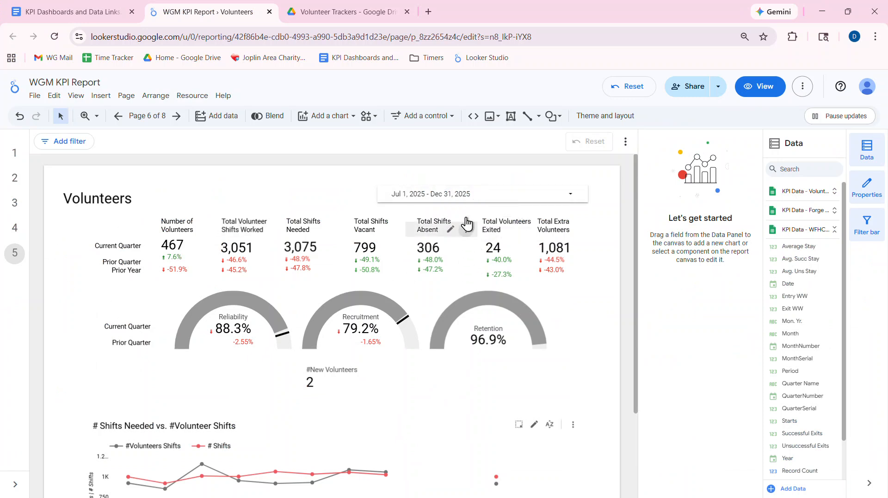
left_click(99, 211)
left_click(97, 225)
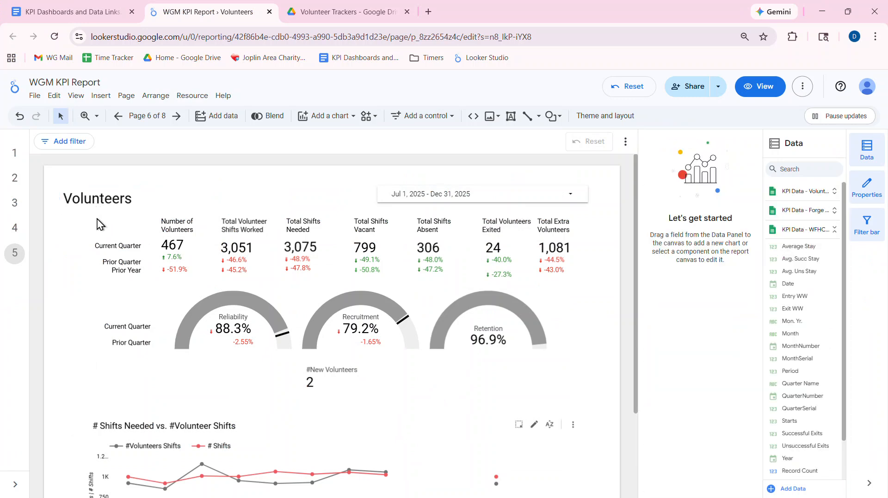
left_click_drag(110, 220, 461, 274)
key("Left")
key("Left")
key("Left")
key("Left")
key("Left")
key("Left")
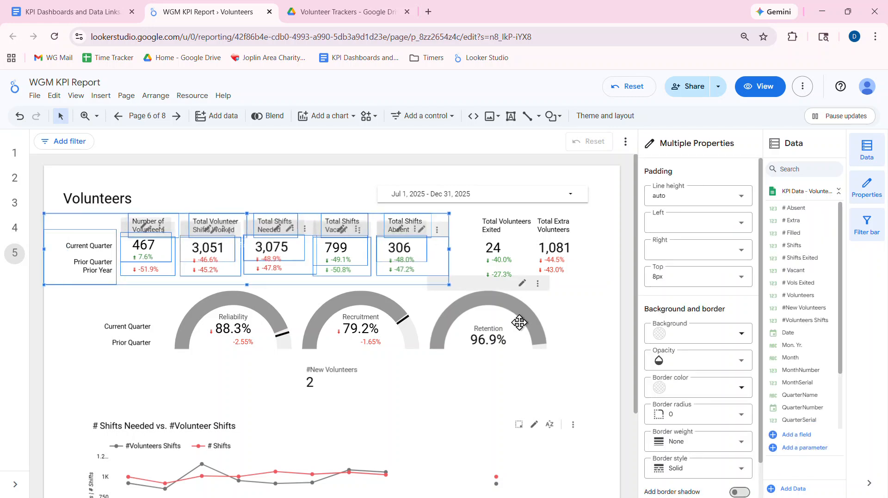
left_click(593, 379)
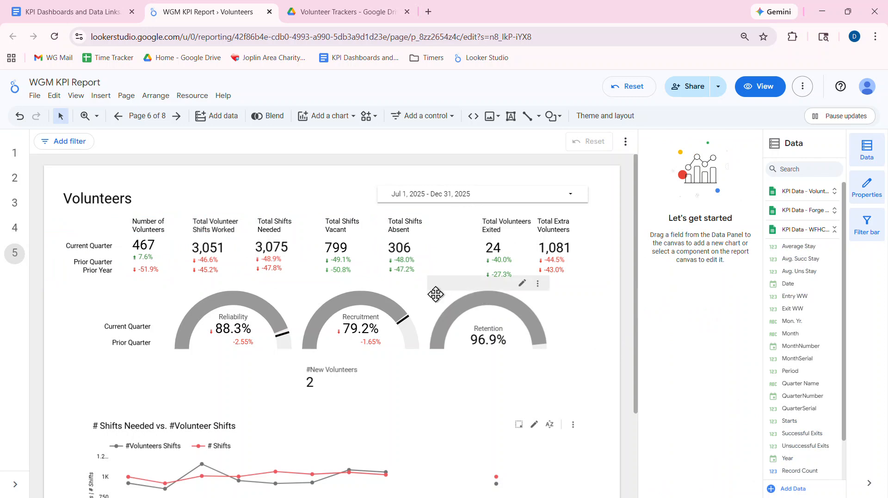
Undo the leftward scorecard shift and the added #New Volunteers scorecard, and look over the Volunteers page
key("ctrl+z")
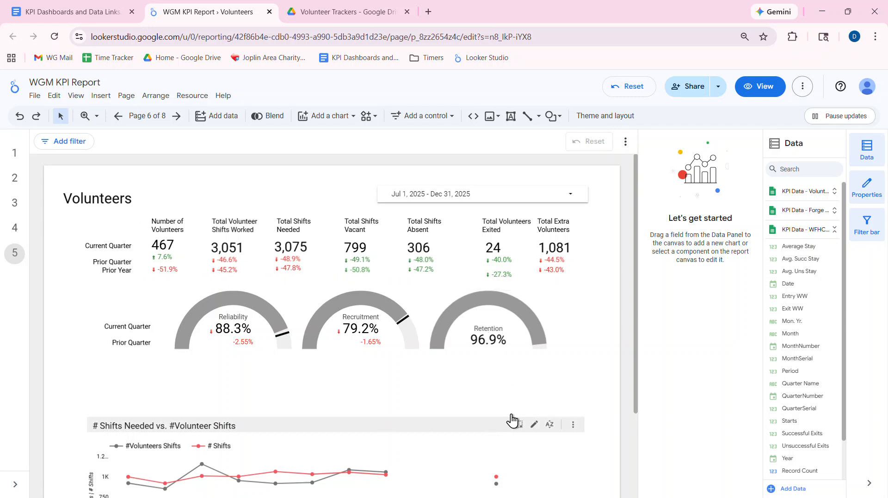
scroll(420, 402, "down", 3)
scroll(444, 362, "up", 3)
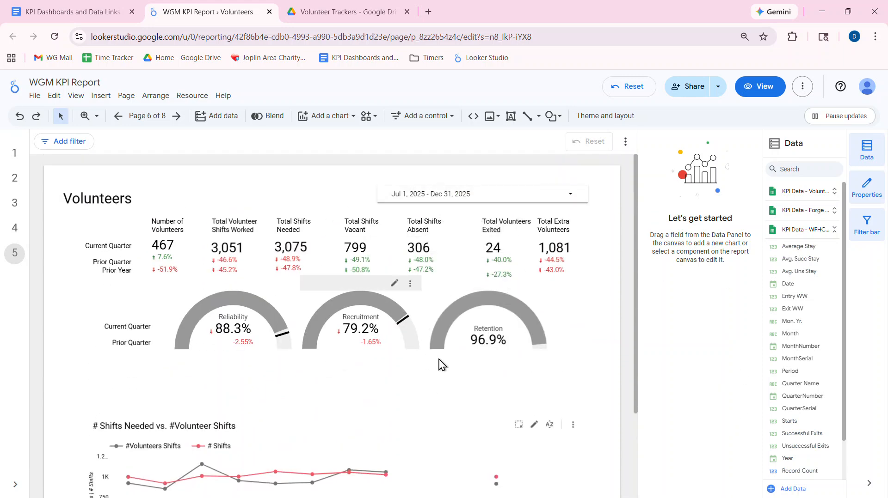
scroll(391, 404, "down", 3)
scroll(391, 397, "up", 3)
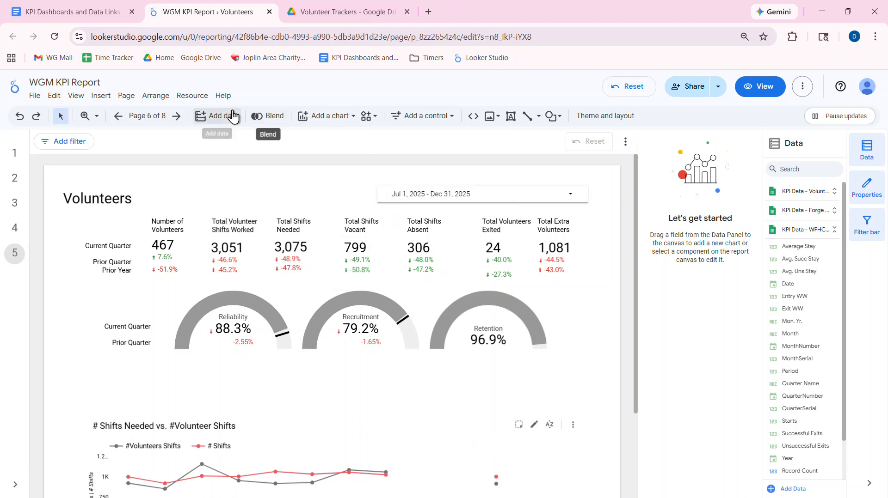
Open the KPI Data - Volunteer Data source for editing and review its list of fields
left_click(204, 97)
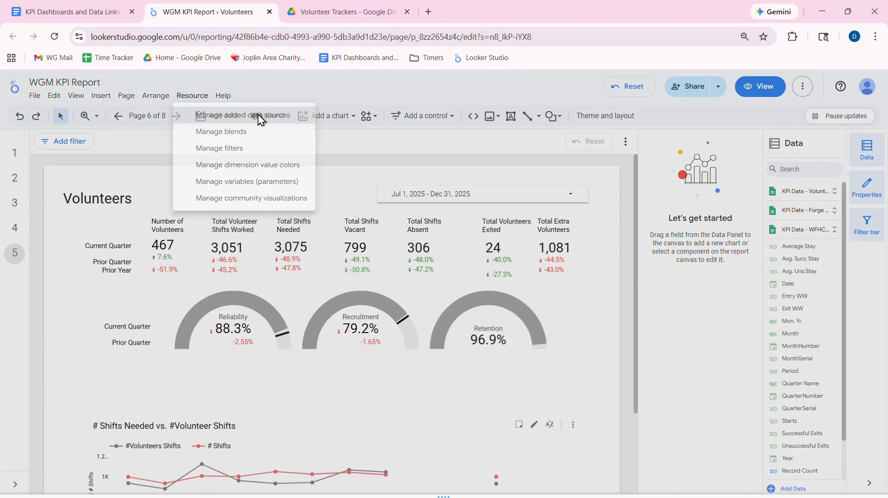
left_click(258, 118)
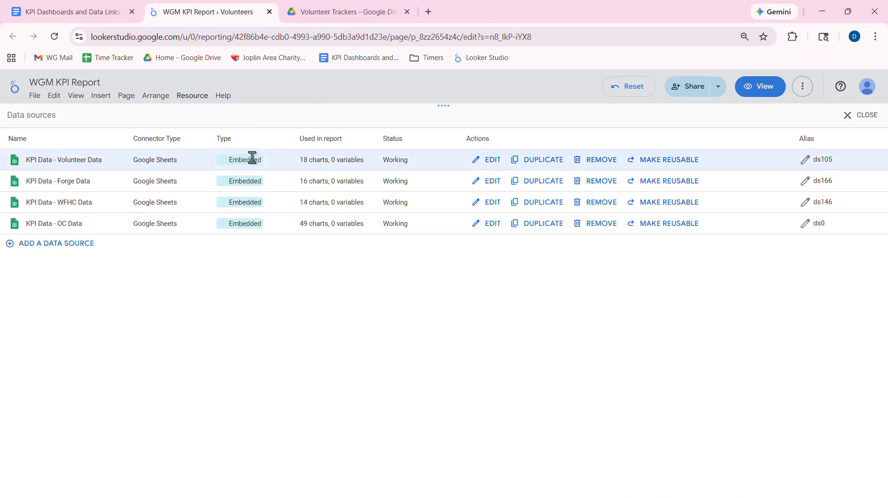
left_click(487, 161)
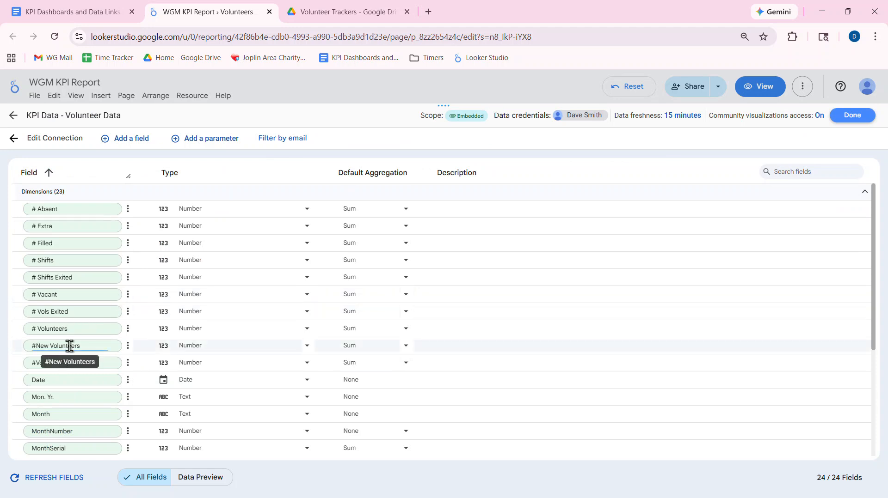
scroll(69, 345, "down", 3)
scroll(466, 335, "up", 3)
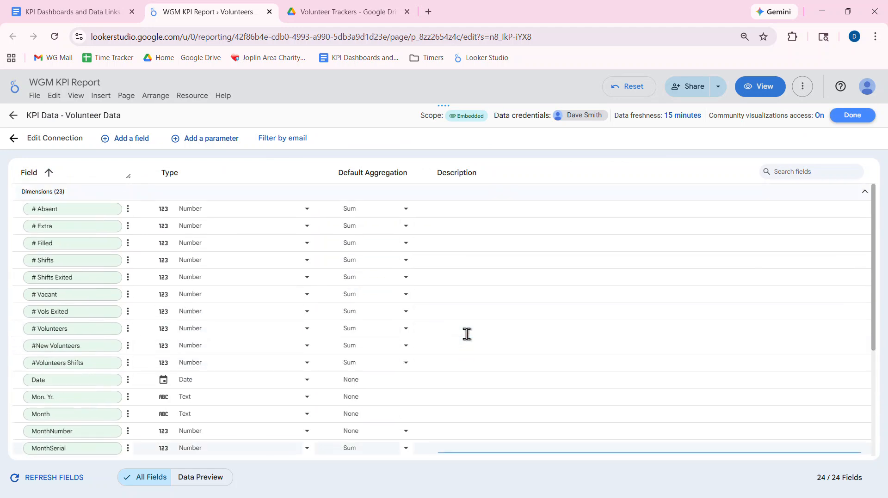